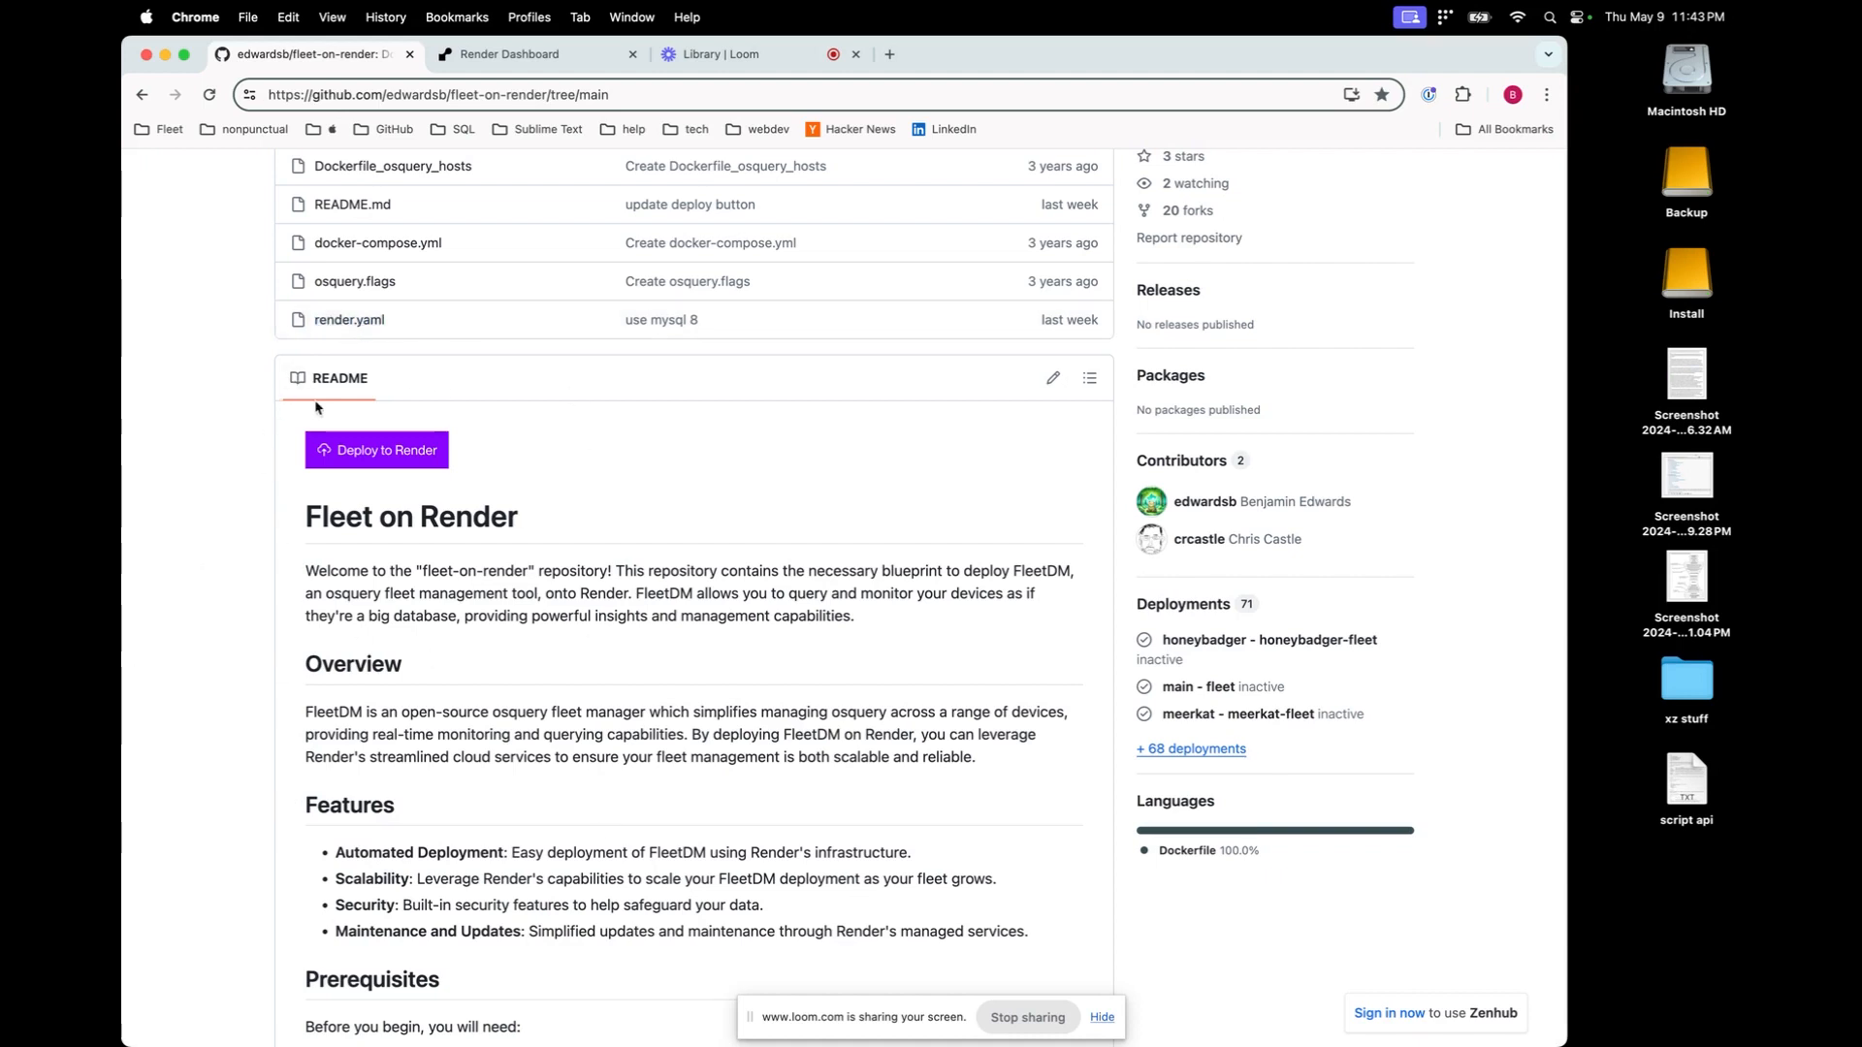
# Switch to the Render Dashboard tab, go to the Render home page, and dismiss the password prompt
pyautogui.click(509, 55)
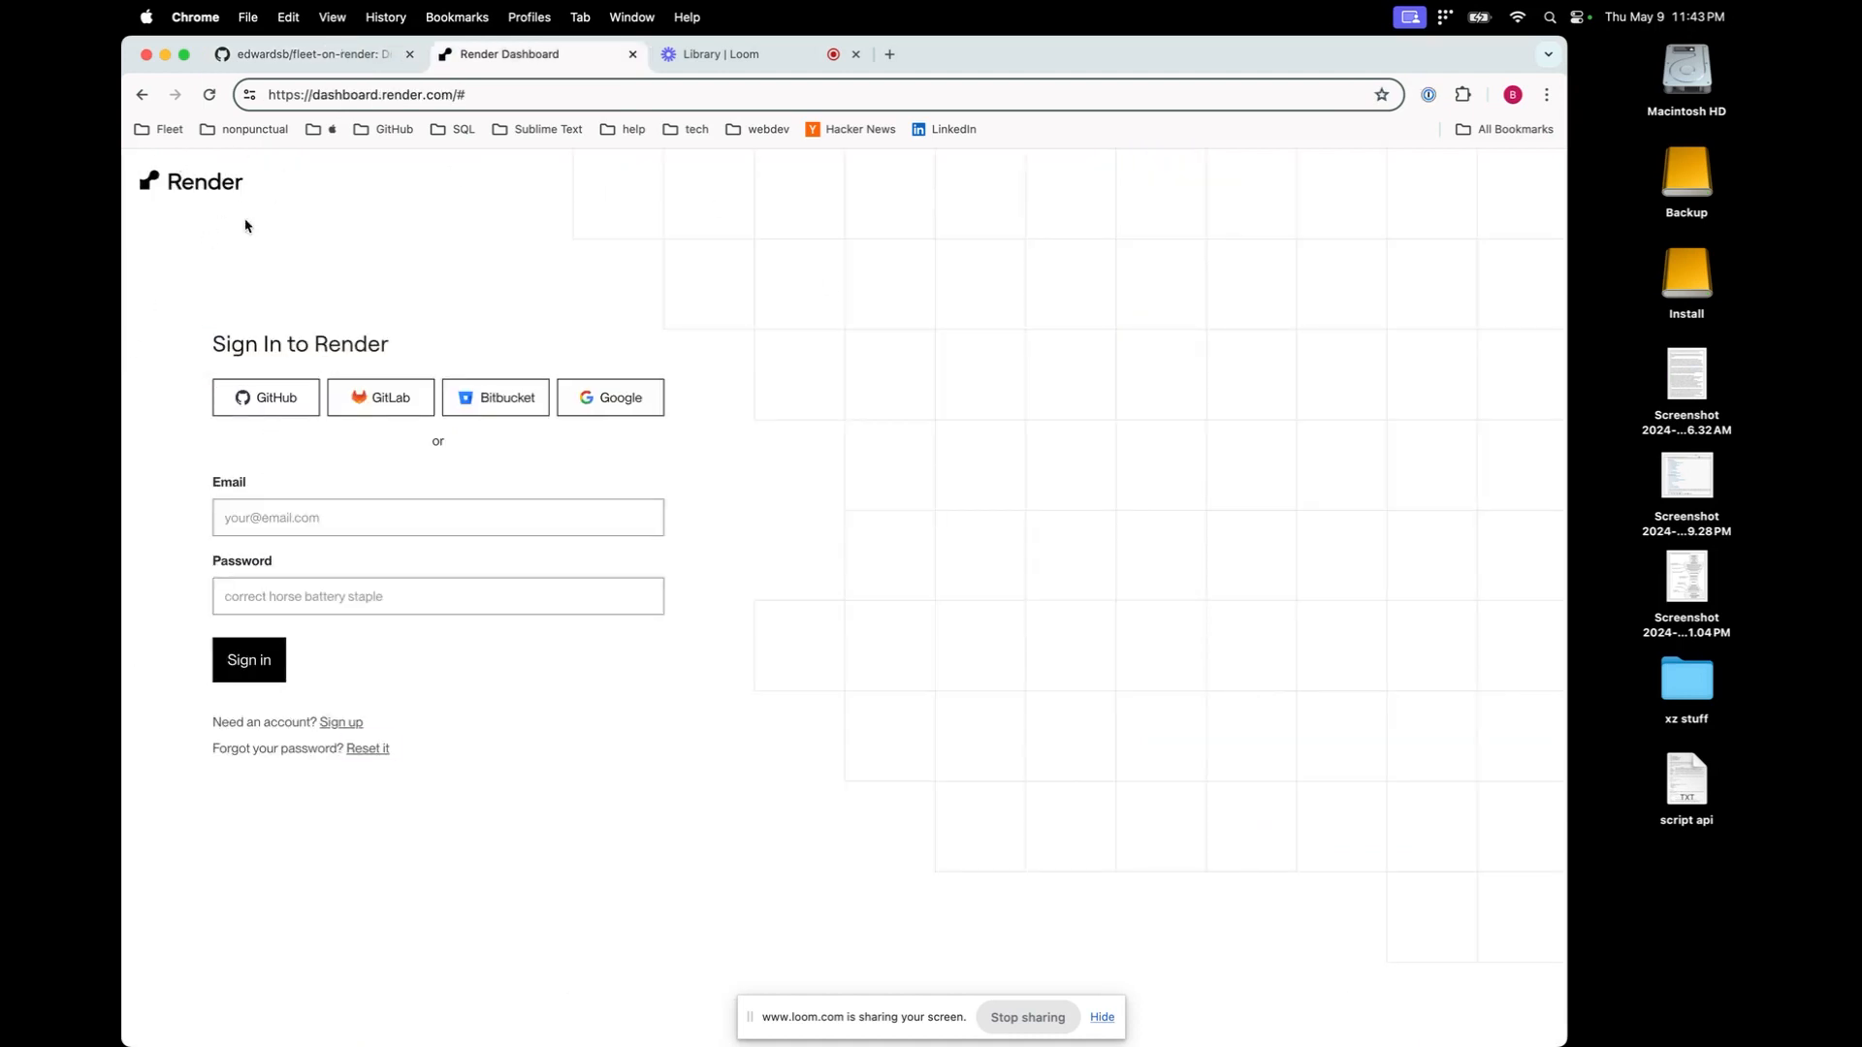
pyautogui.click(222, 181)
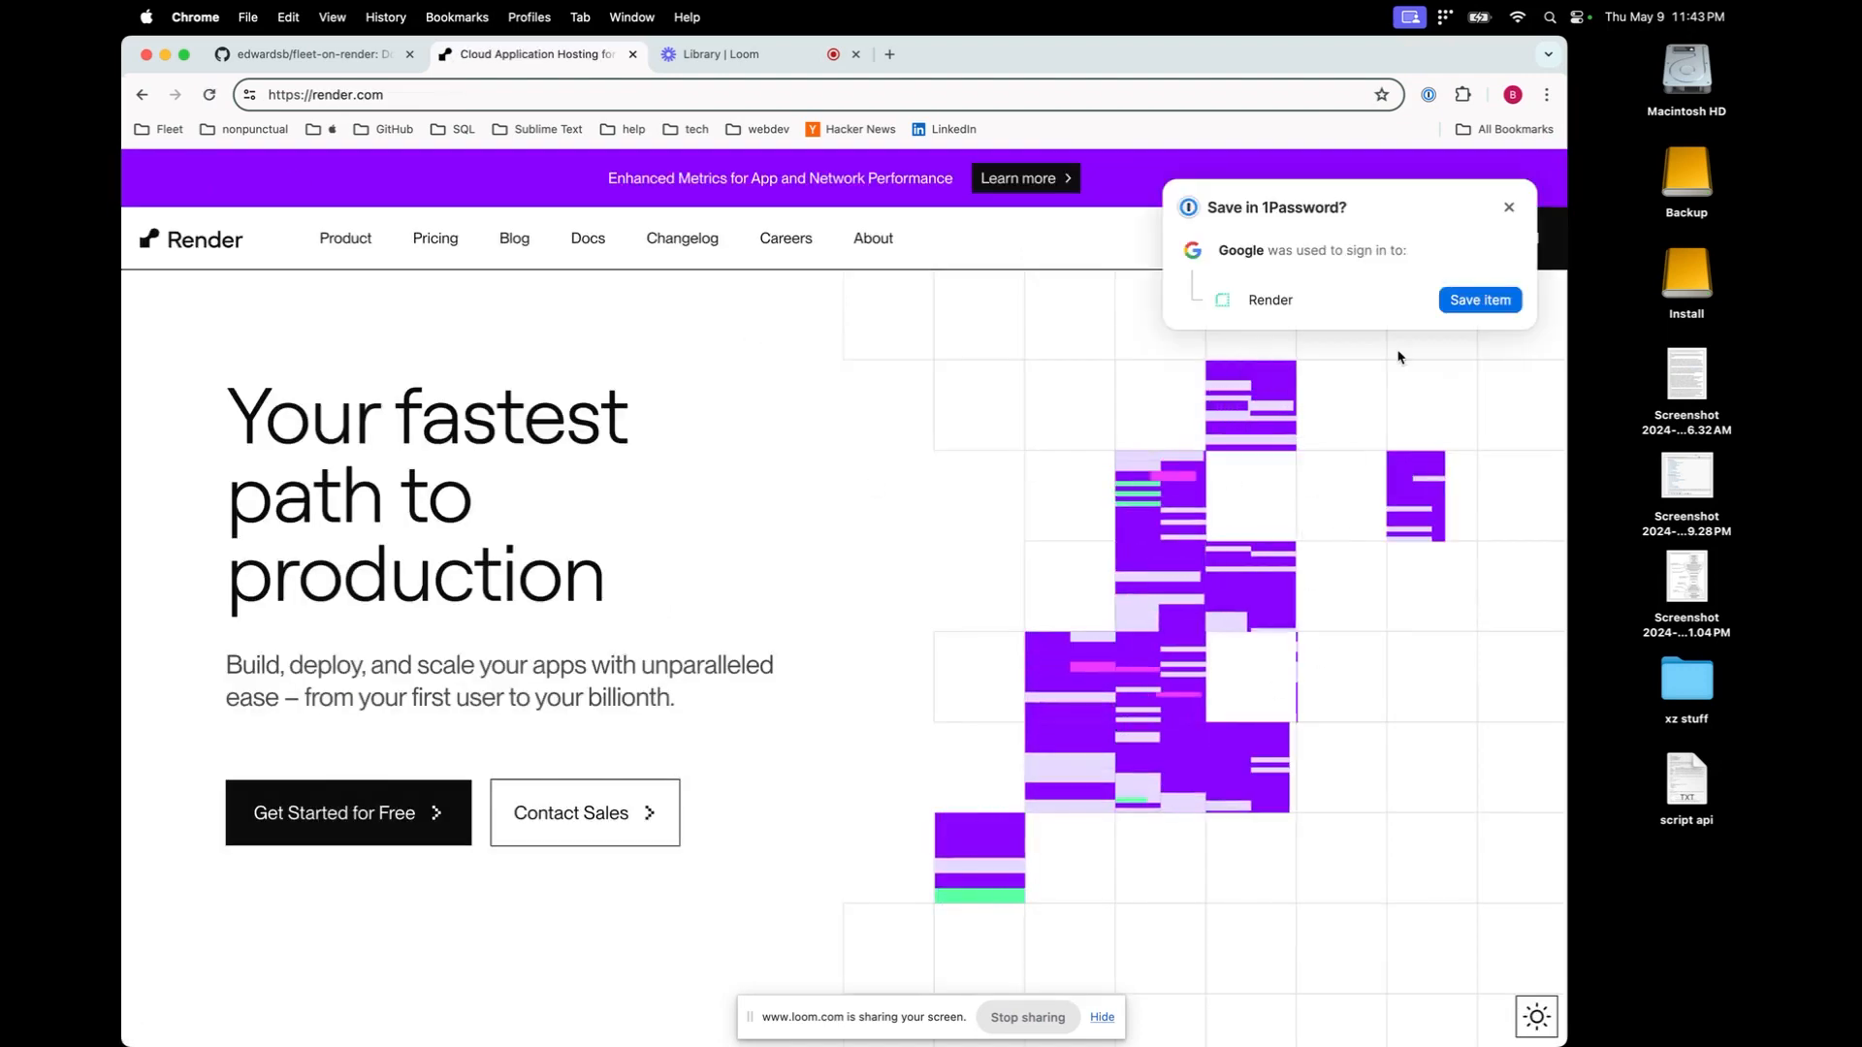
pyautogui.click(1508, 207)
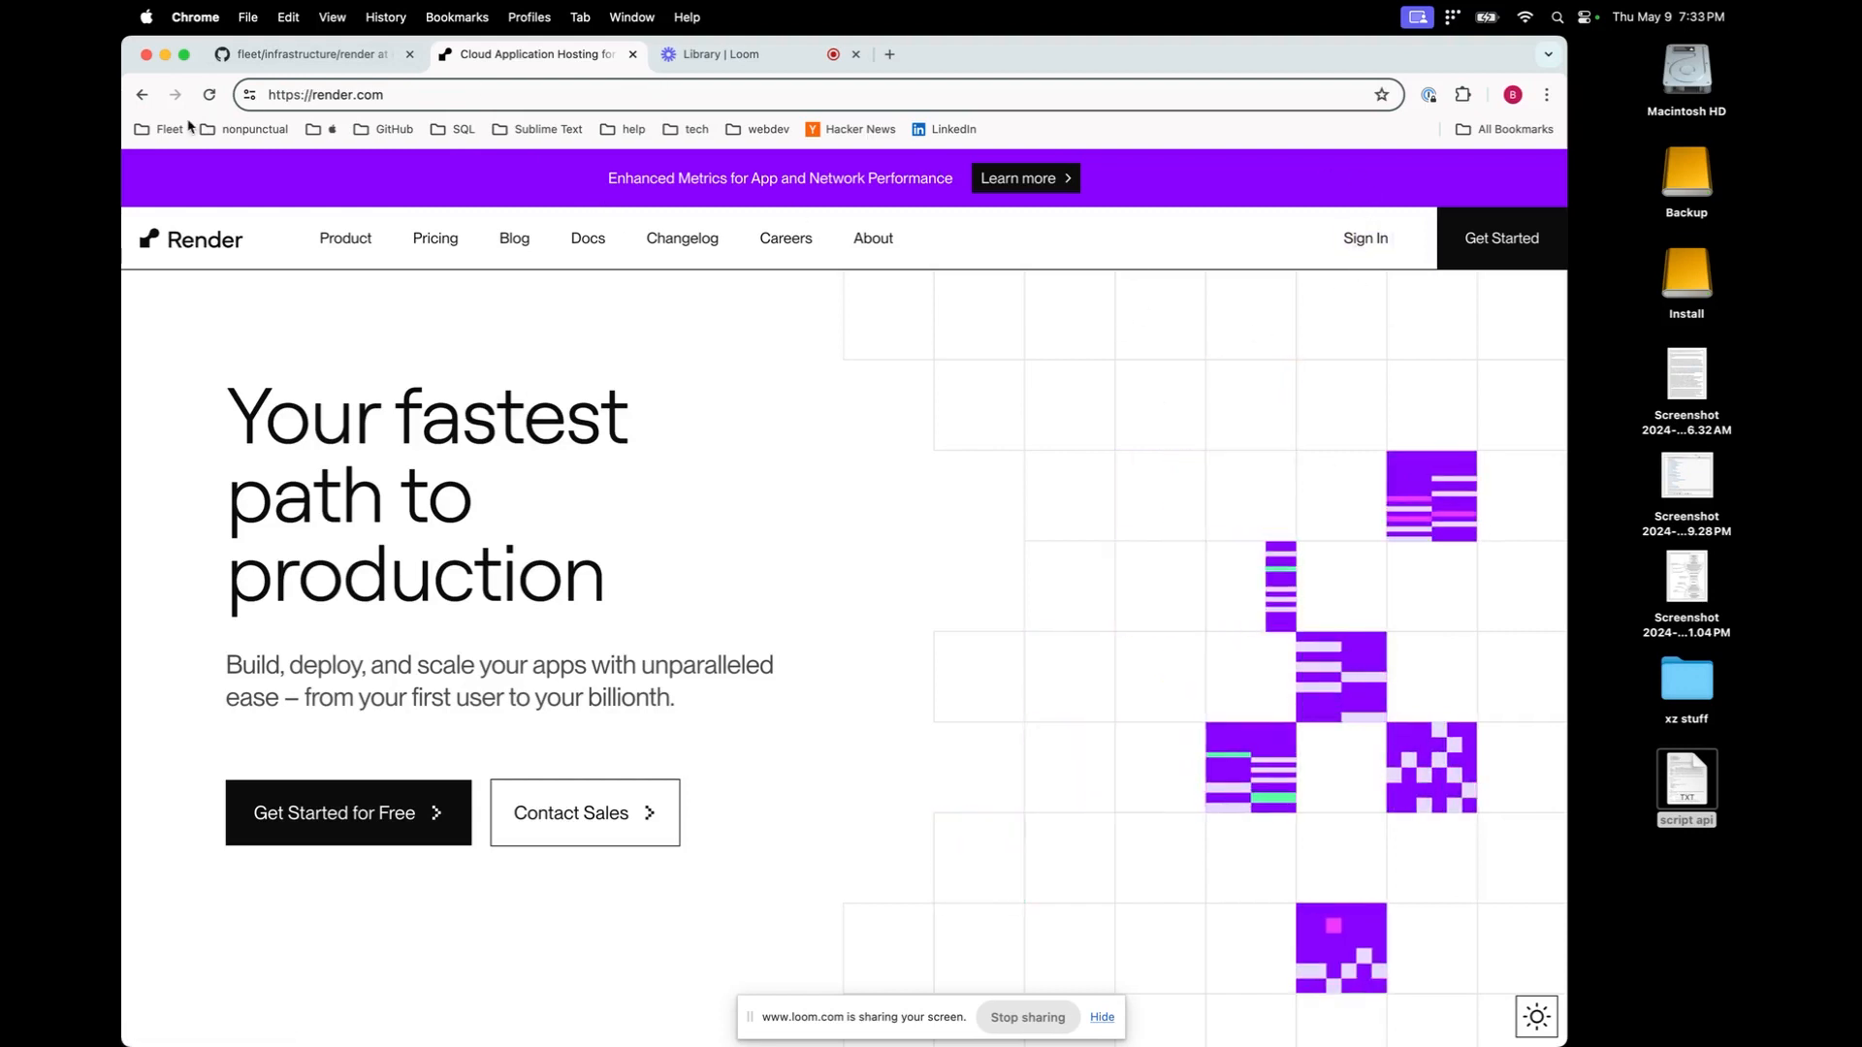
# Sign in to Render with Google, glance at Blueprints, then return to the dashboard overview
pyautogui.click(142, 101)
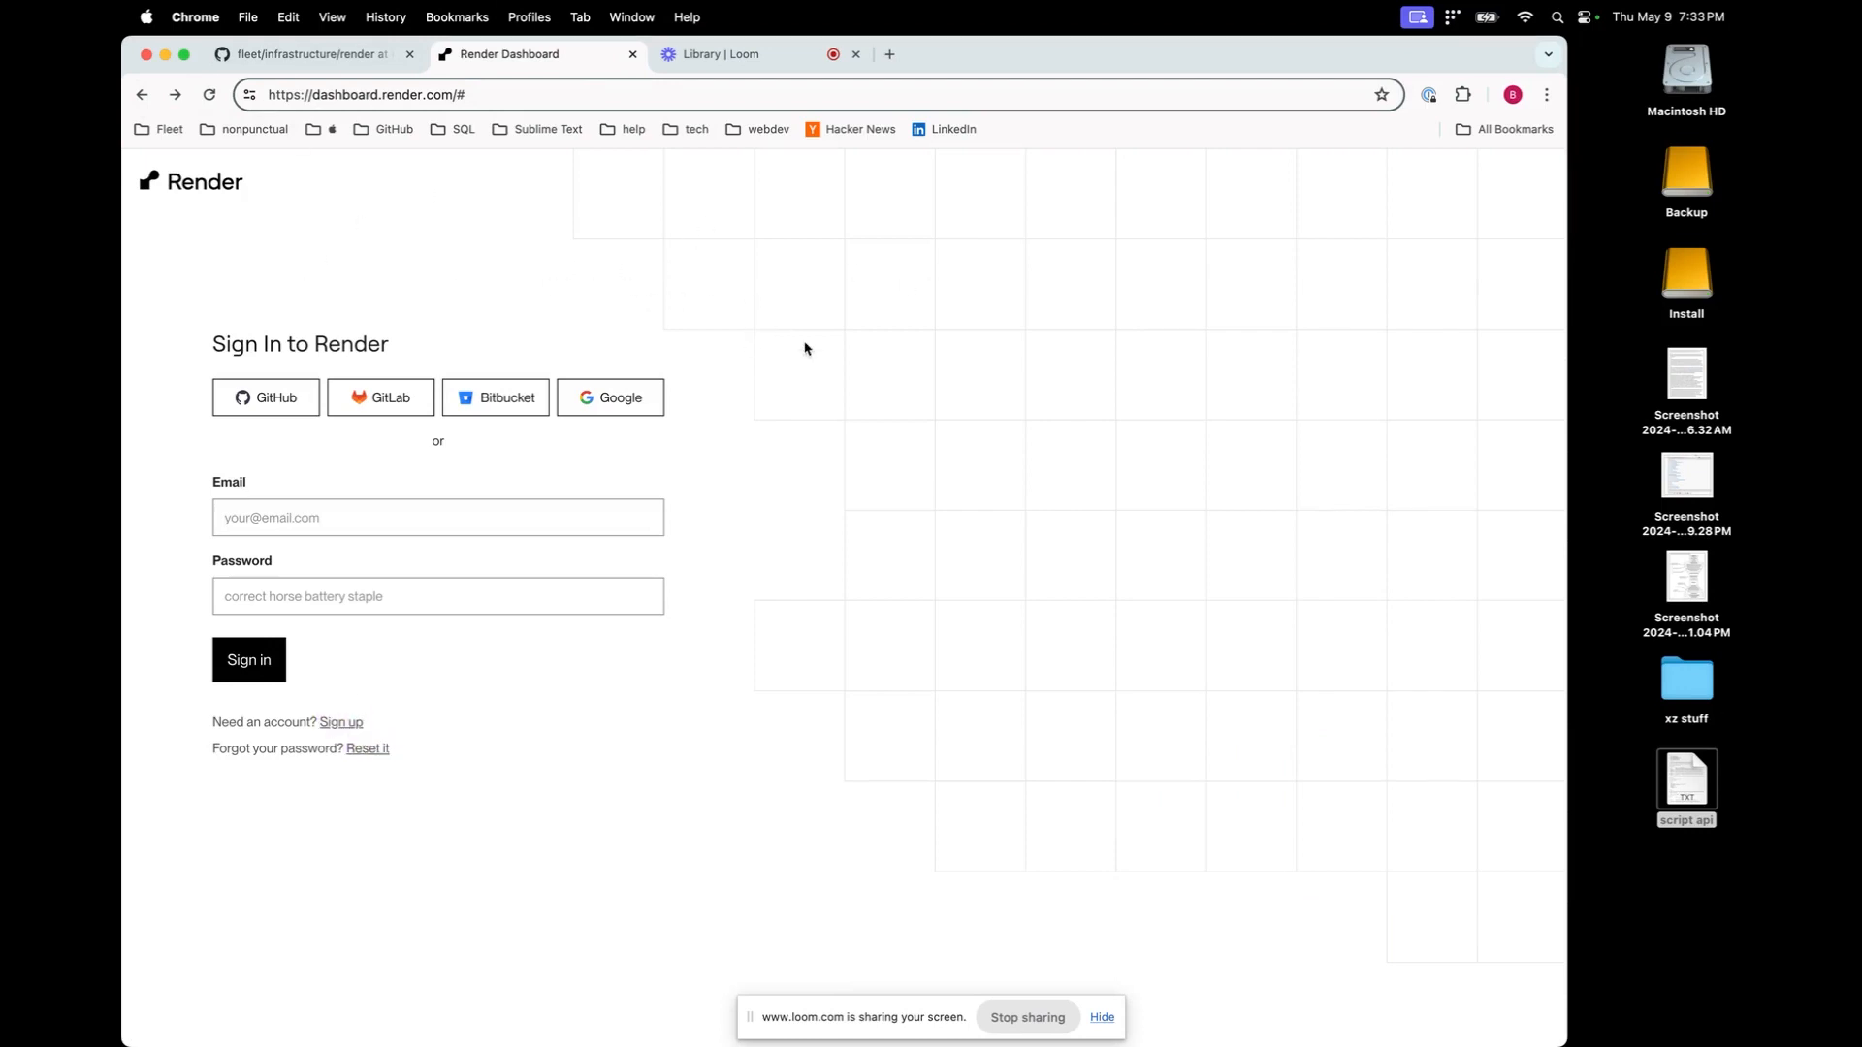
pyautogui.click(628, 405)
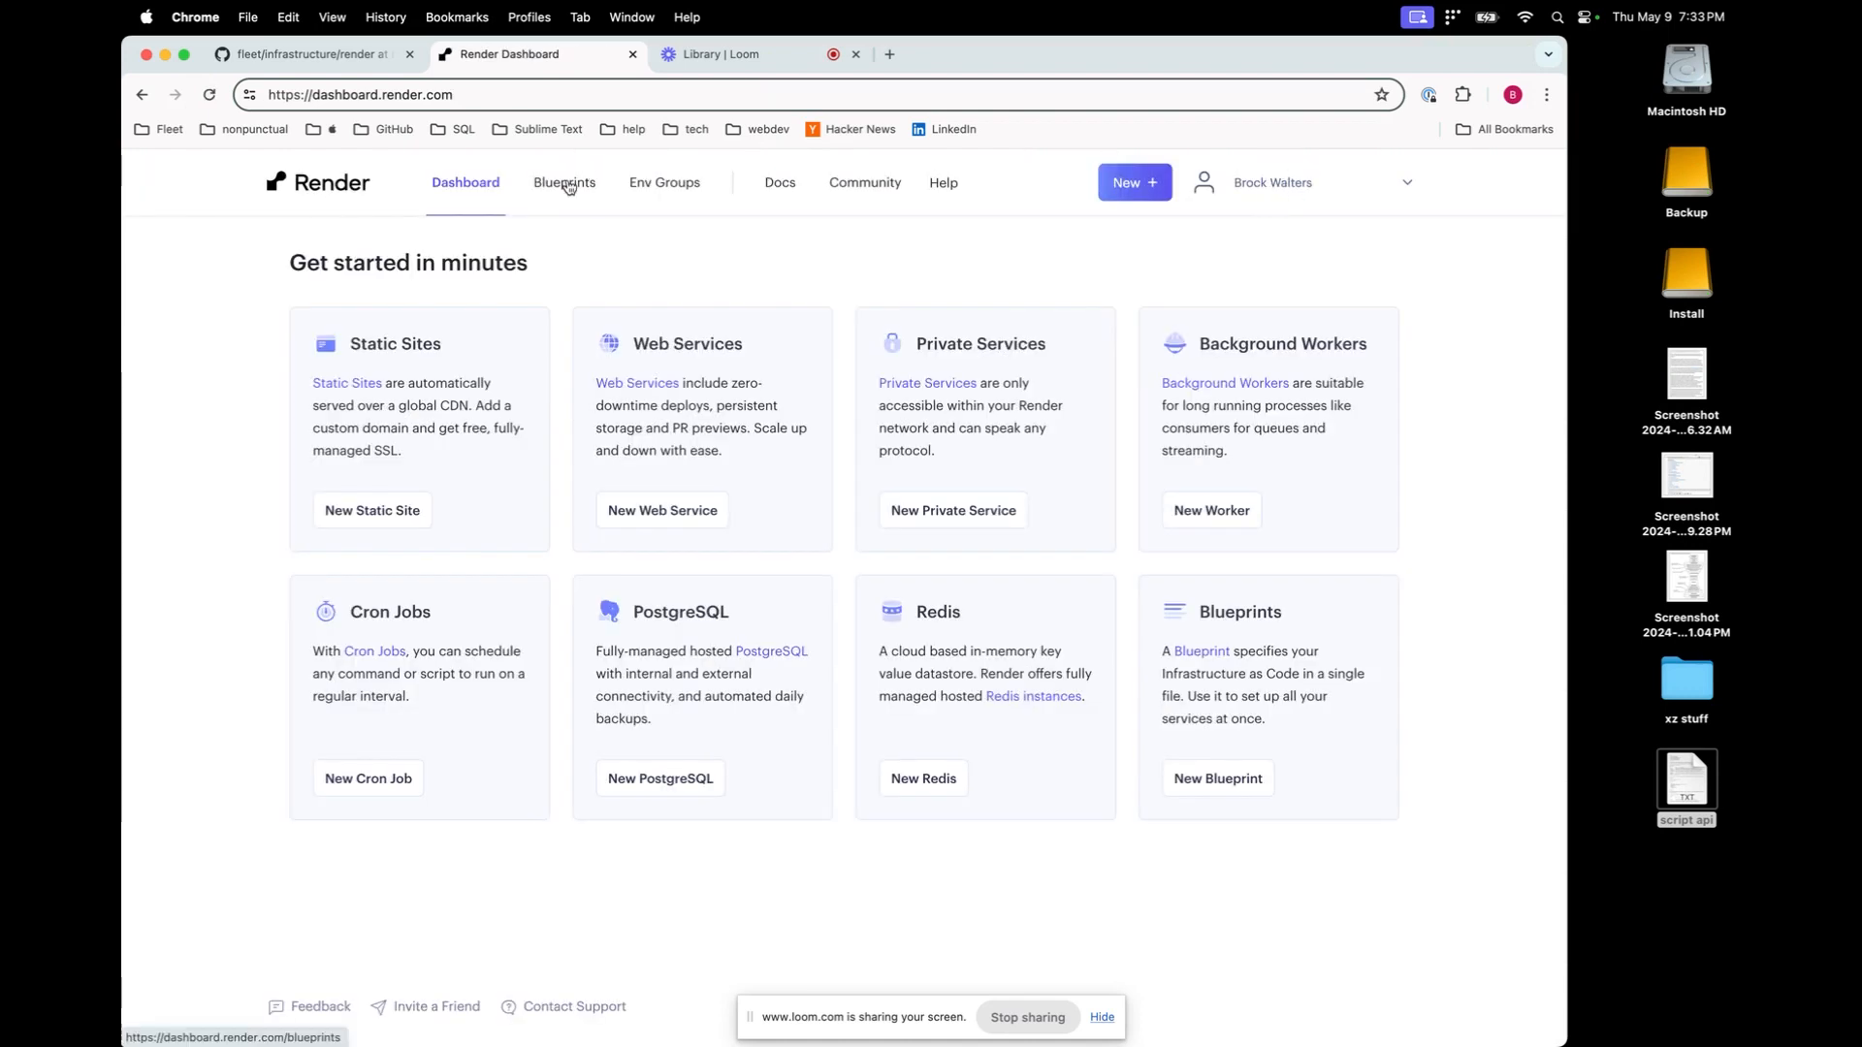
pyautogui.click(566, 184)
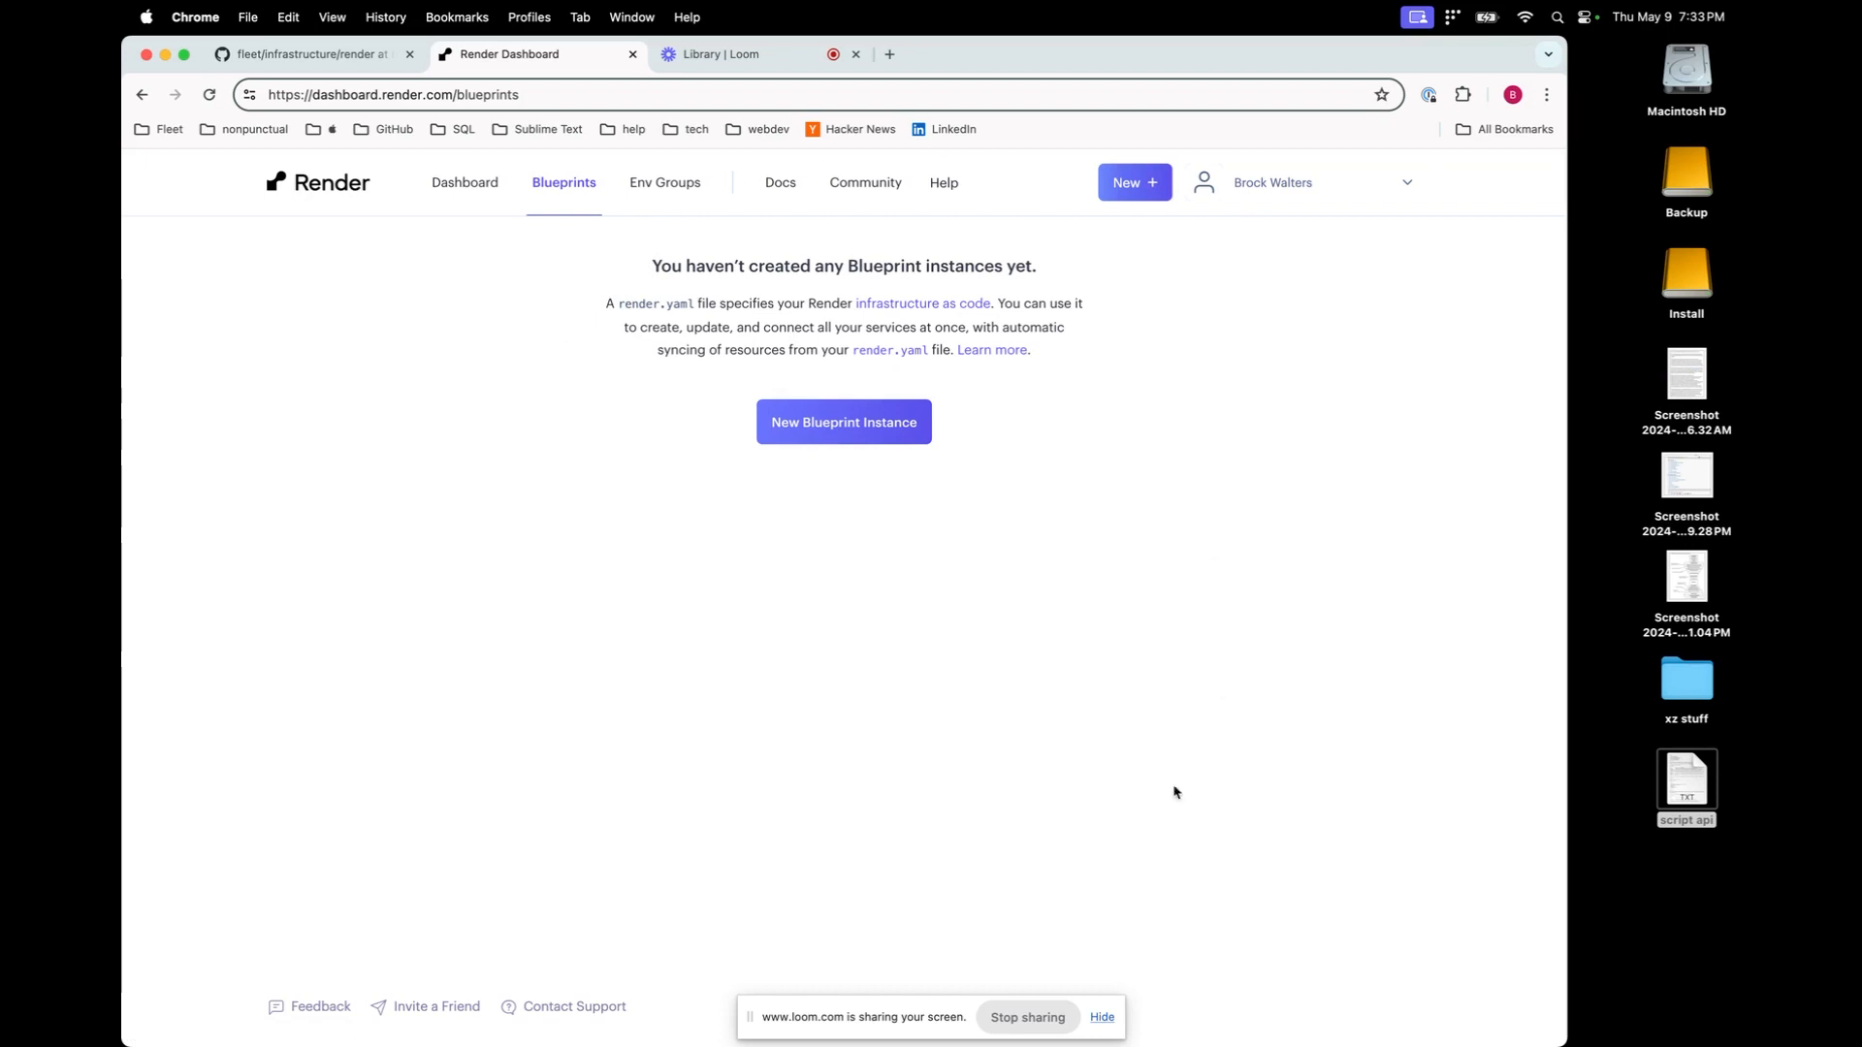
pyautogui.click(467, 202)
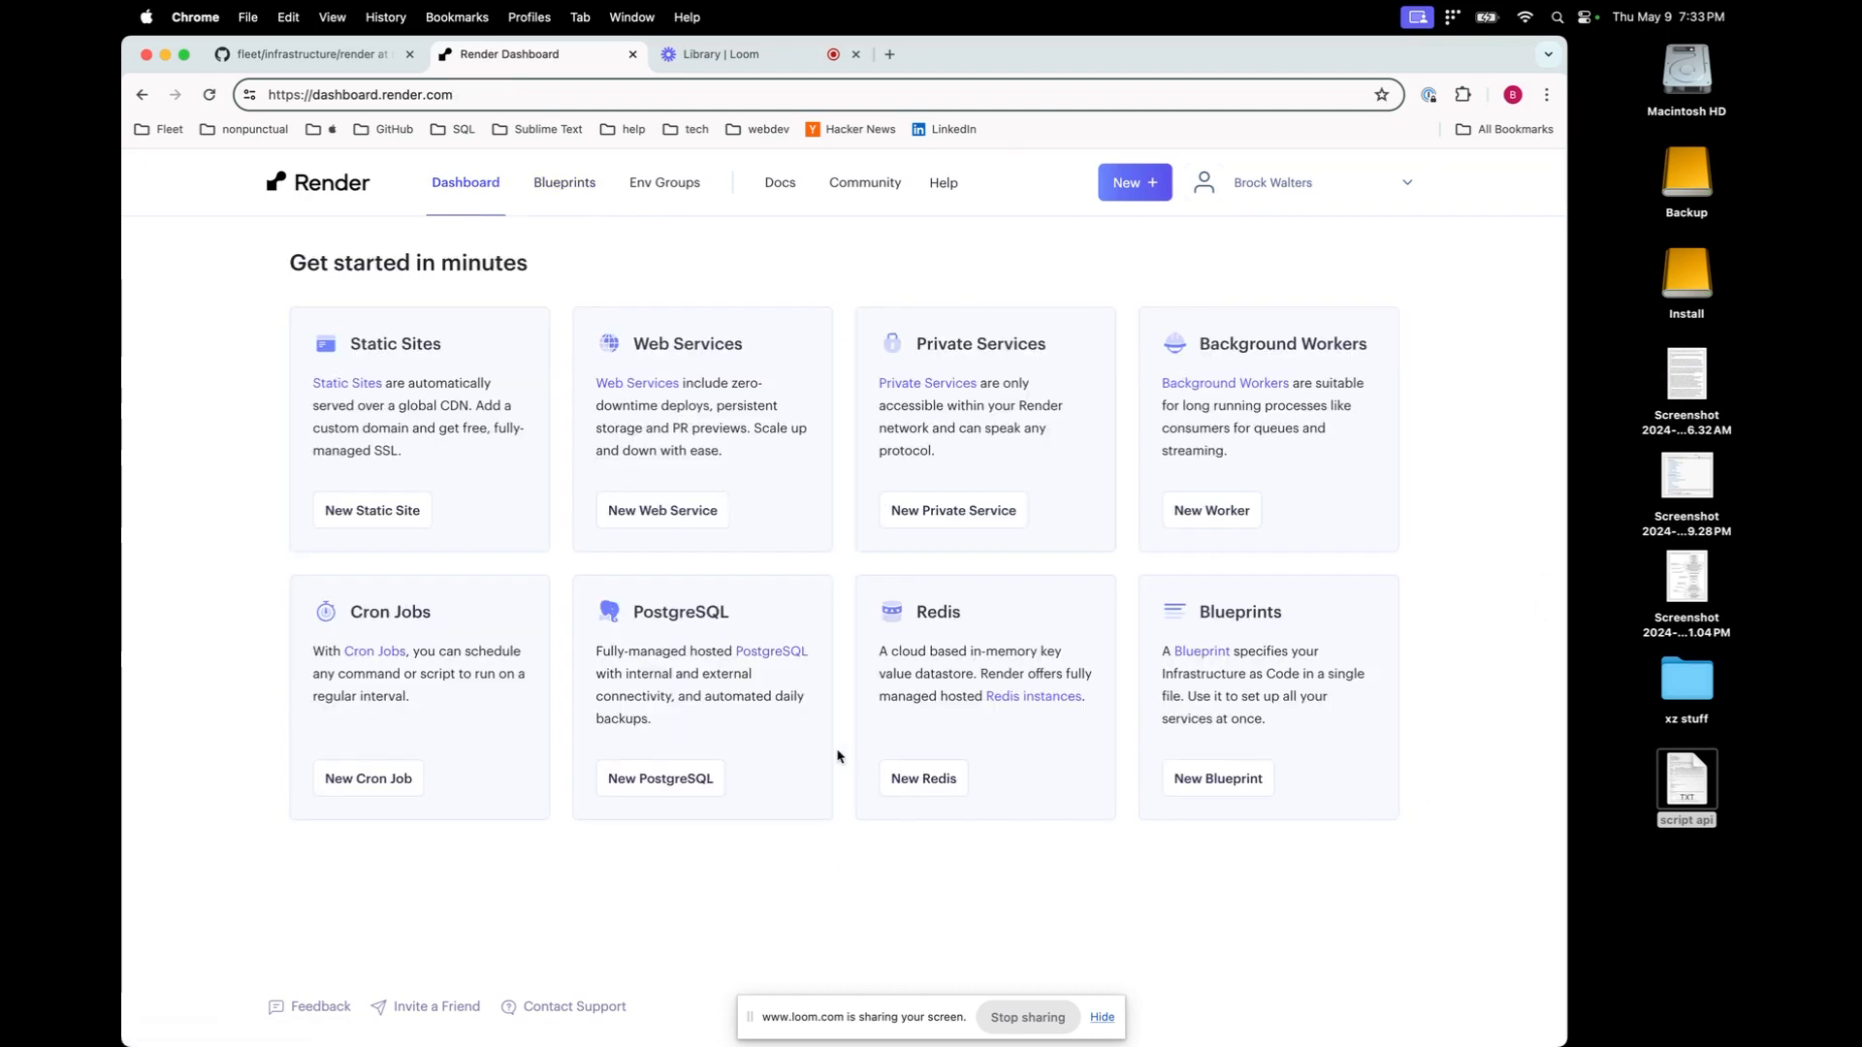
# Read the infrastructure/render README's Fleet Deployment Guide on web, MySQL and Redis services
pyautogui.click(293, 39)
pyautogui.scroll(5, 885, 362)
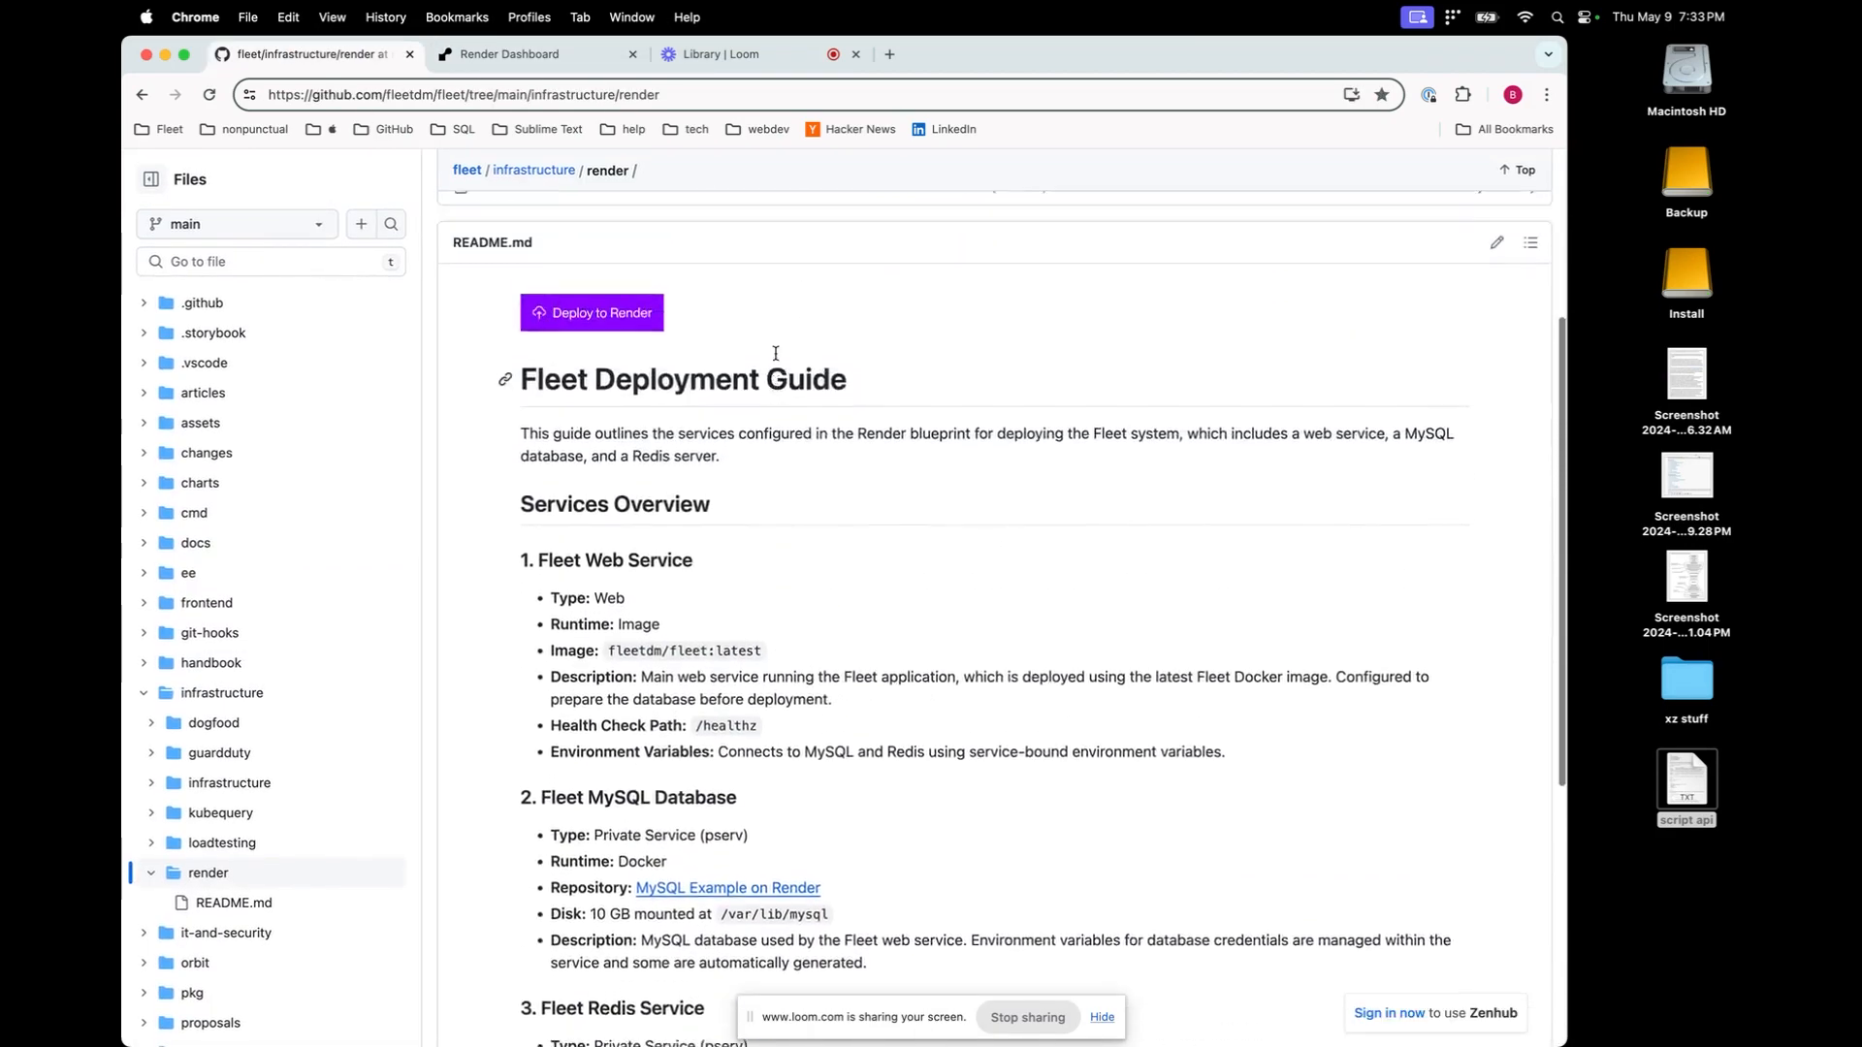
pyautogui.scroll(-5, 776, 353)
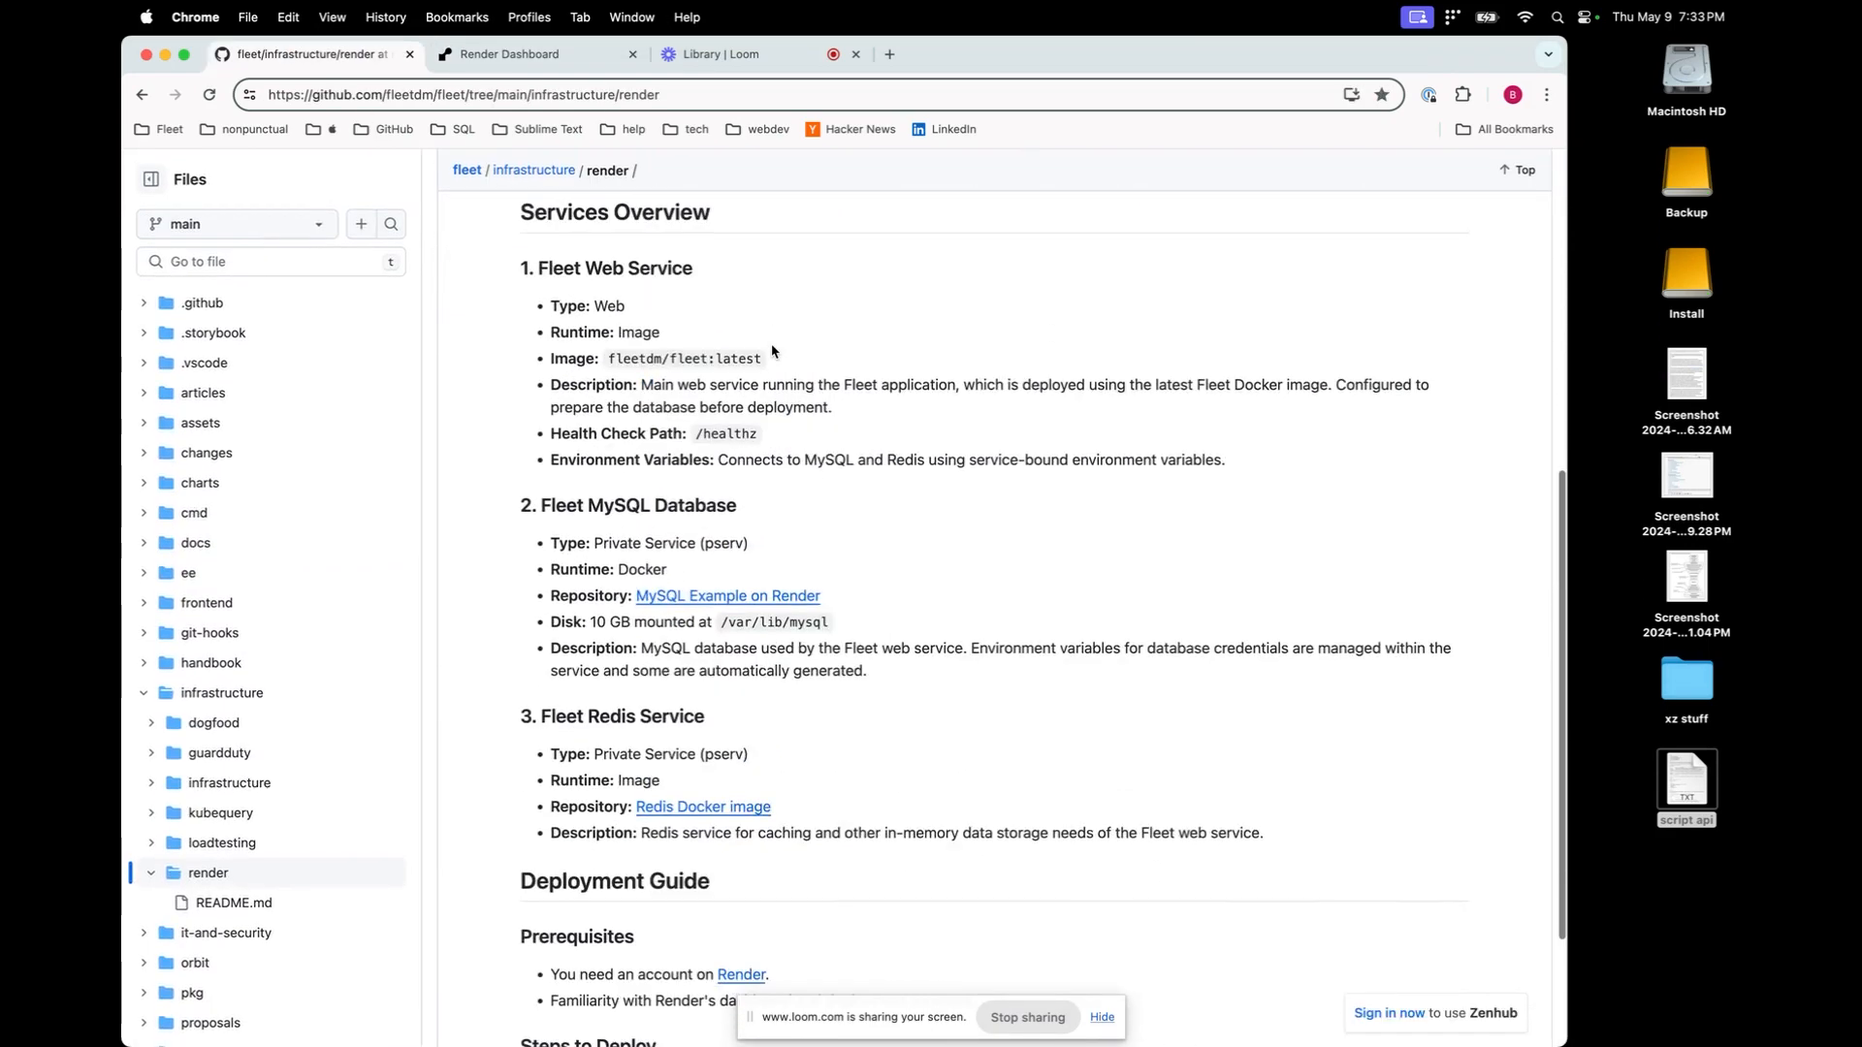
pyautogui.scroll(10, 772, 351)
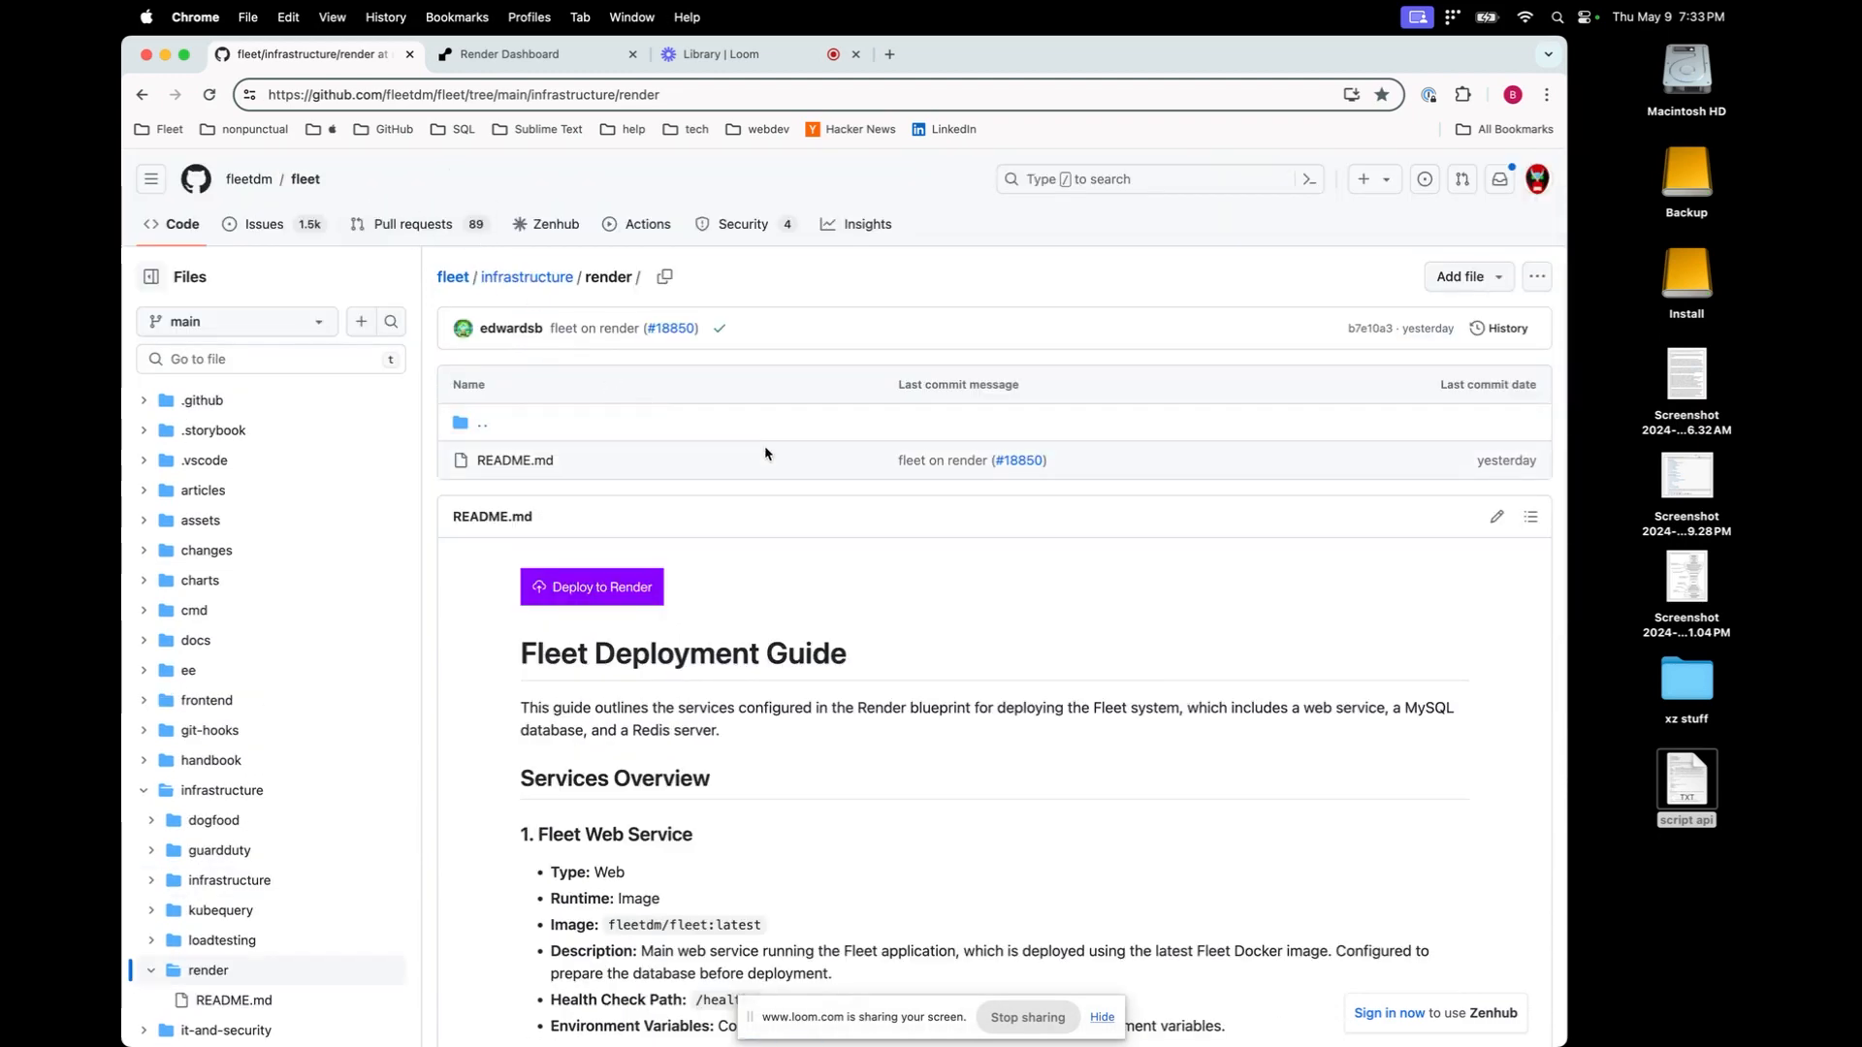
pyautogui.scroll(-5, 764, 452)
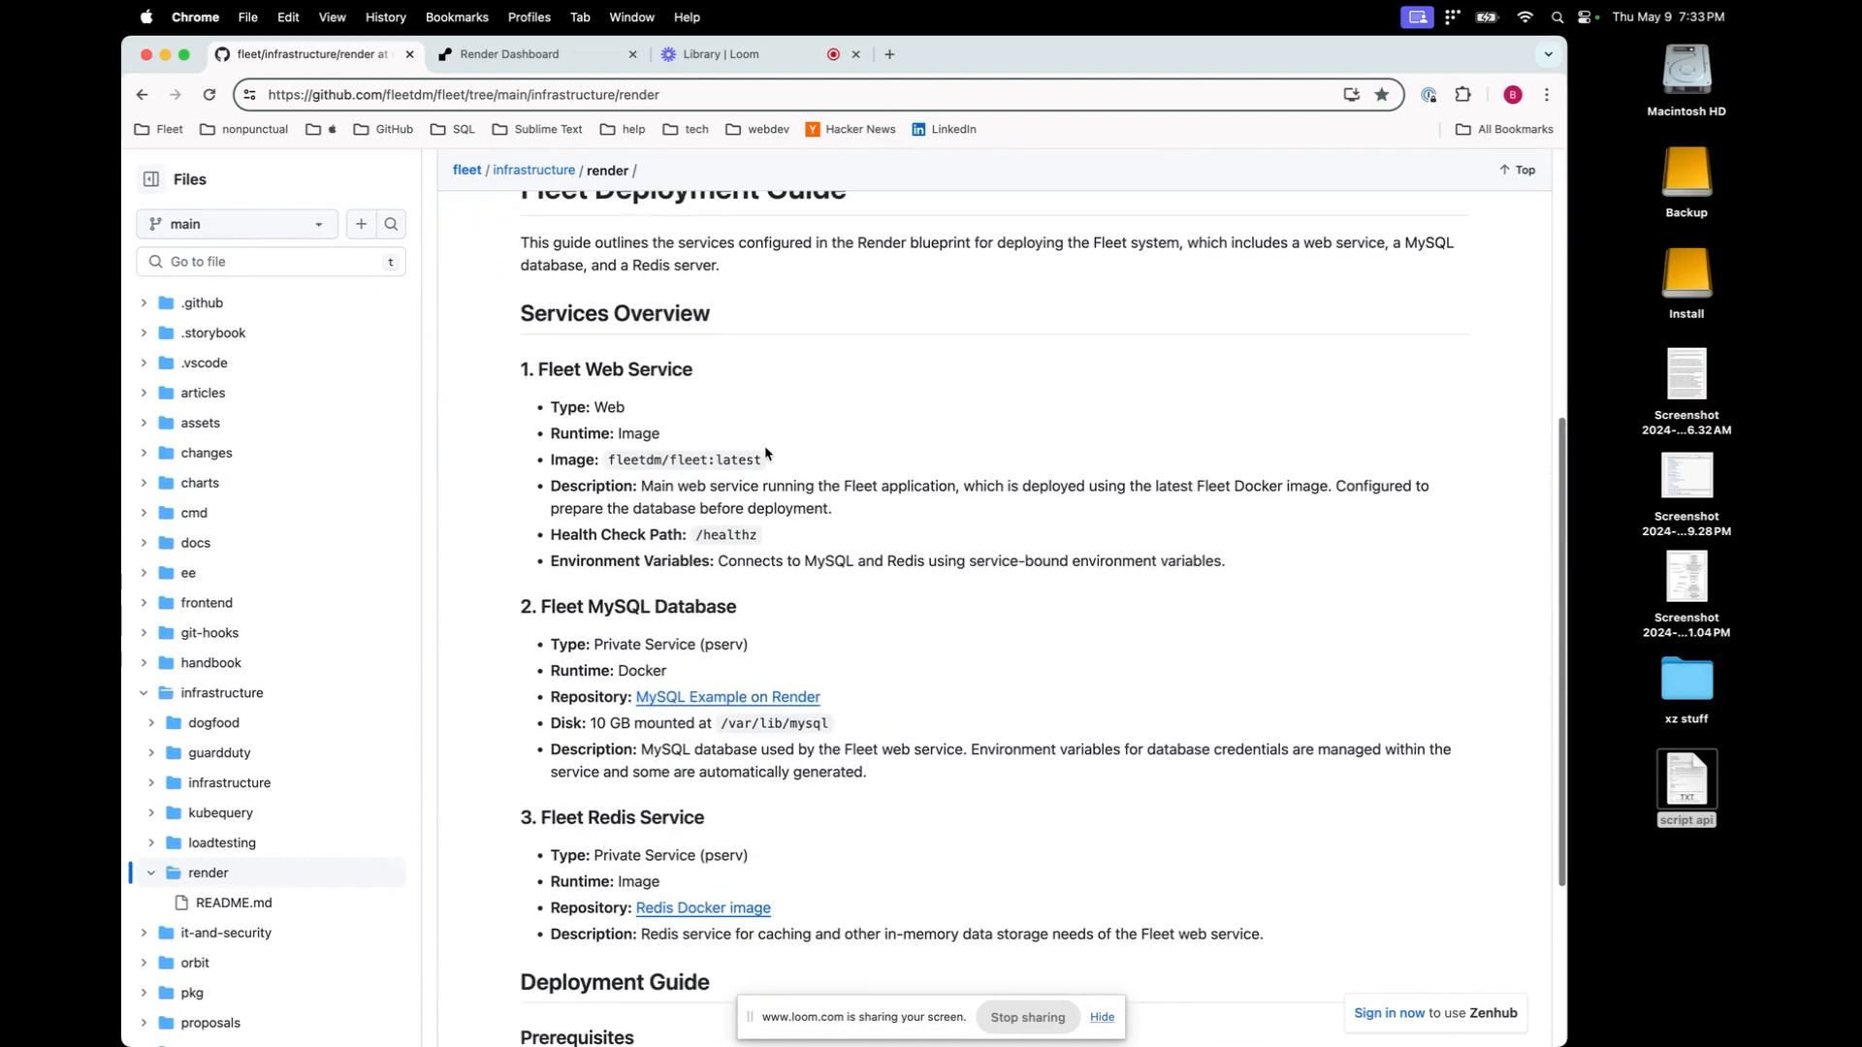
pyautogui.scroll(-3, 765, 451)
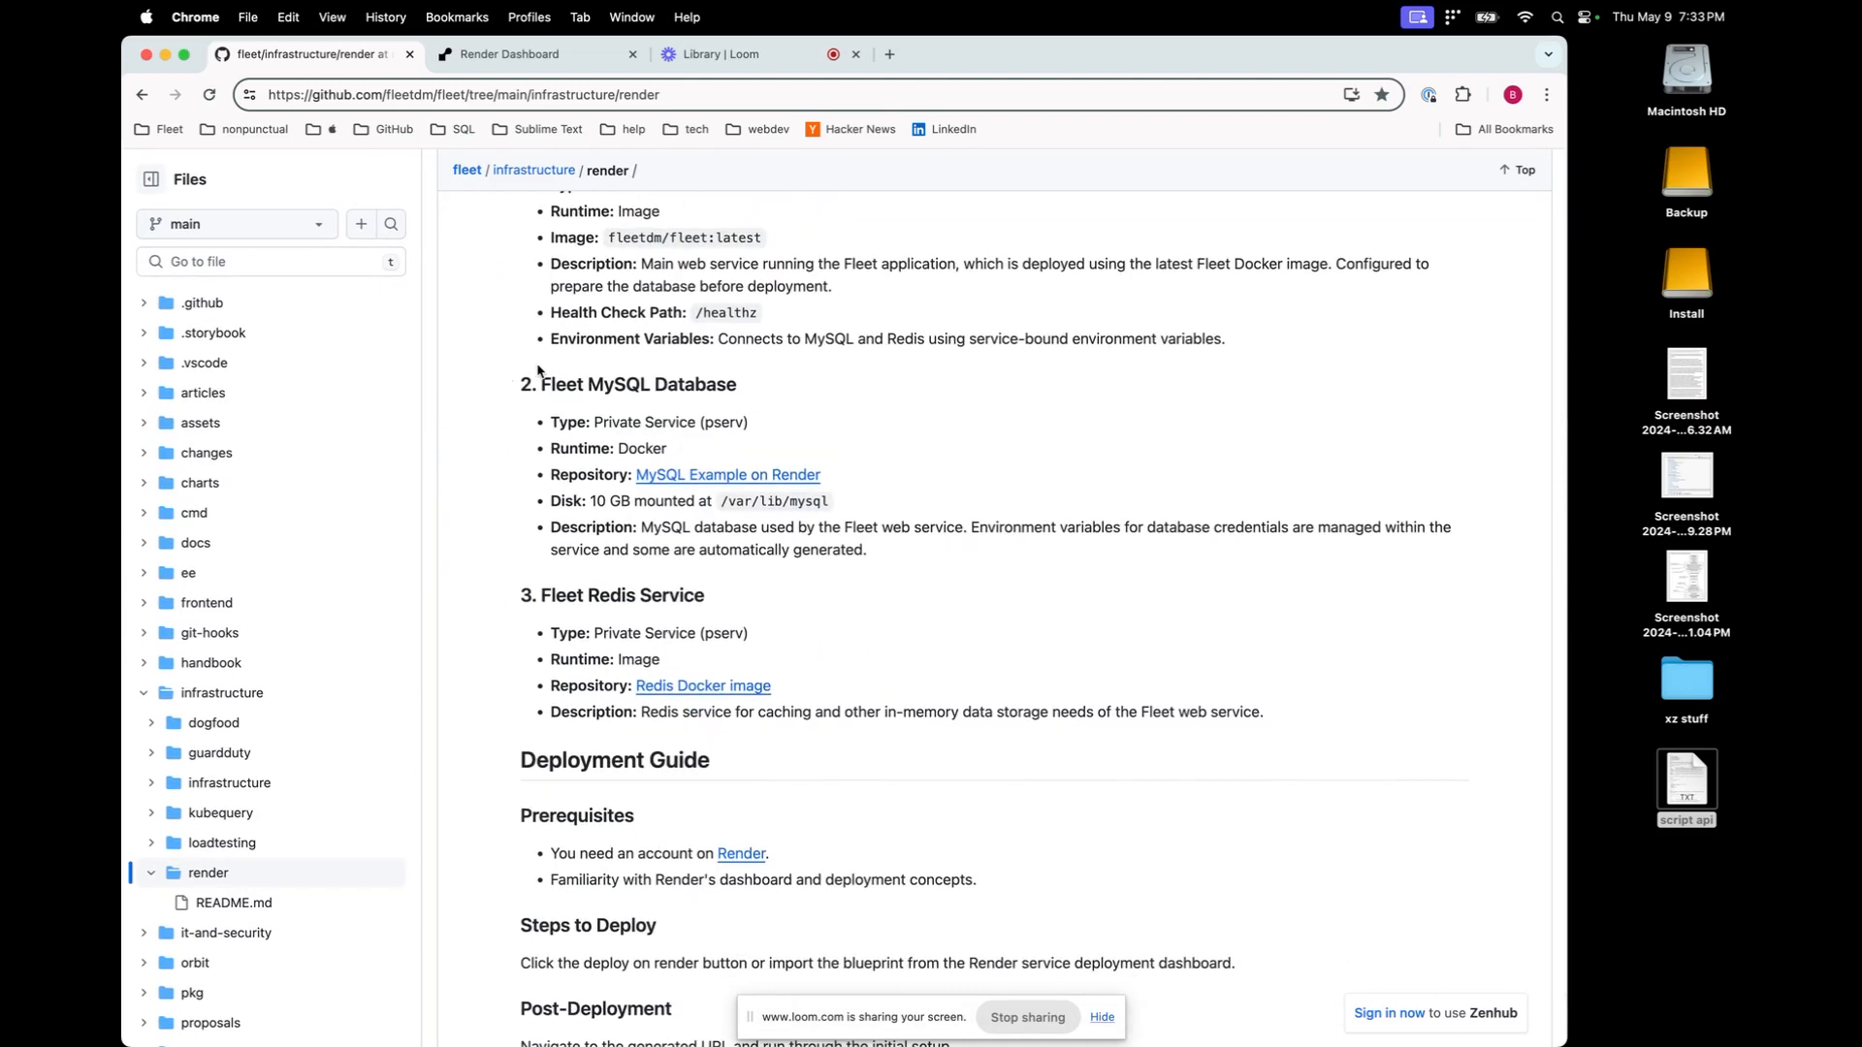
pyautogui.scroll(-2, 538, 369)
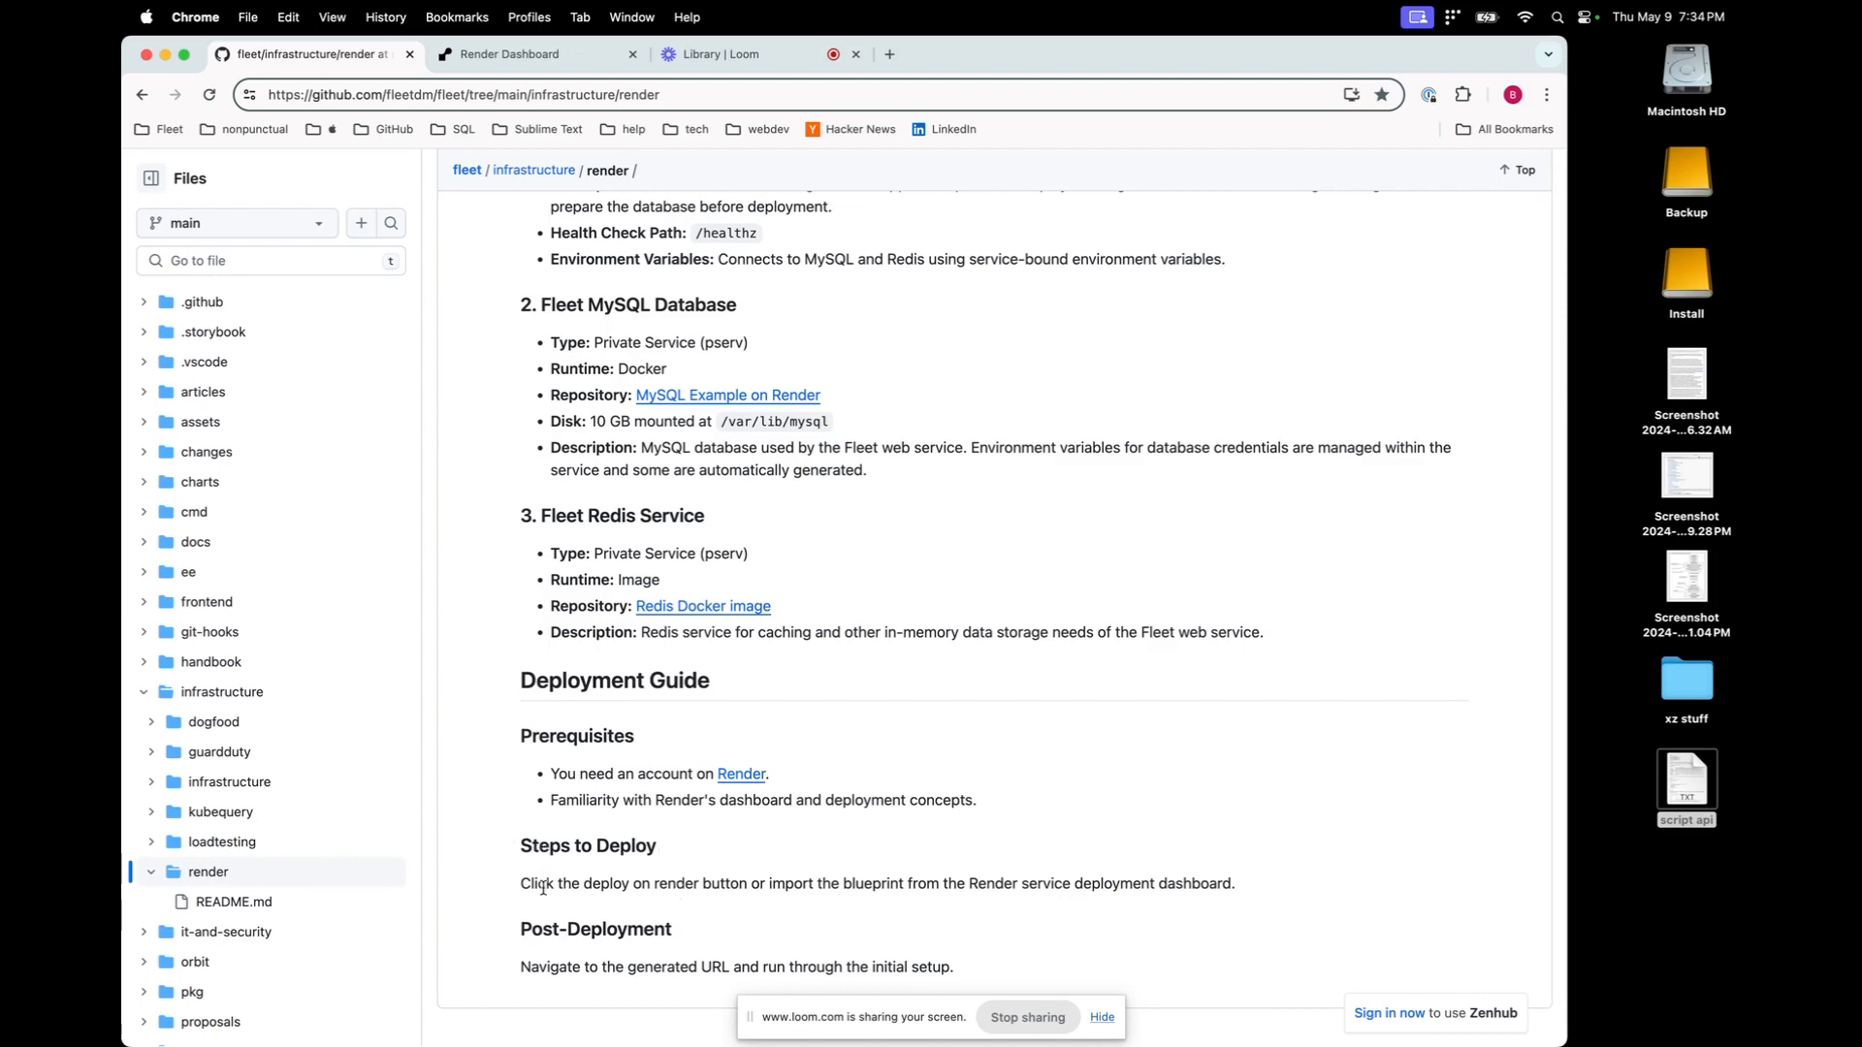
pyautogui.scroll(10, 722, 885)
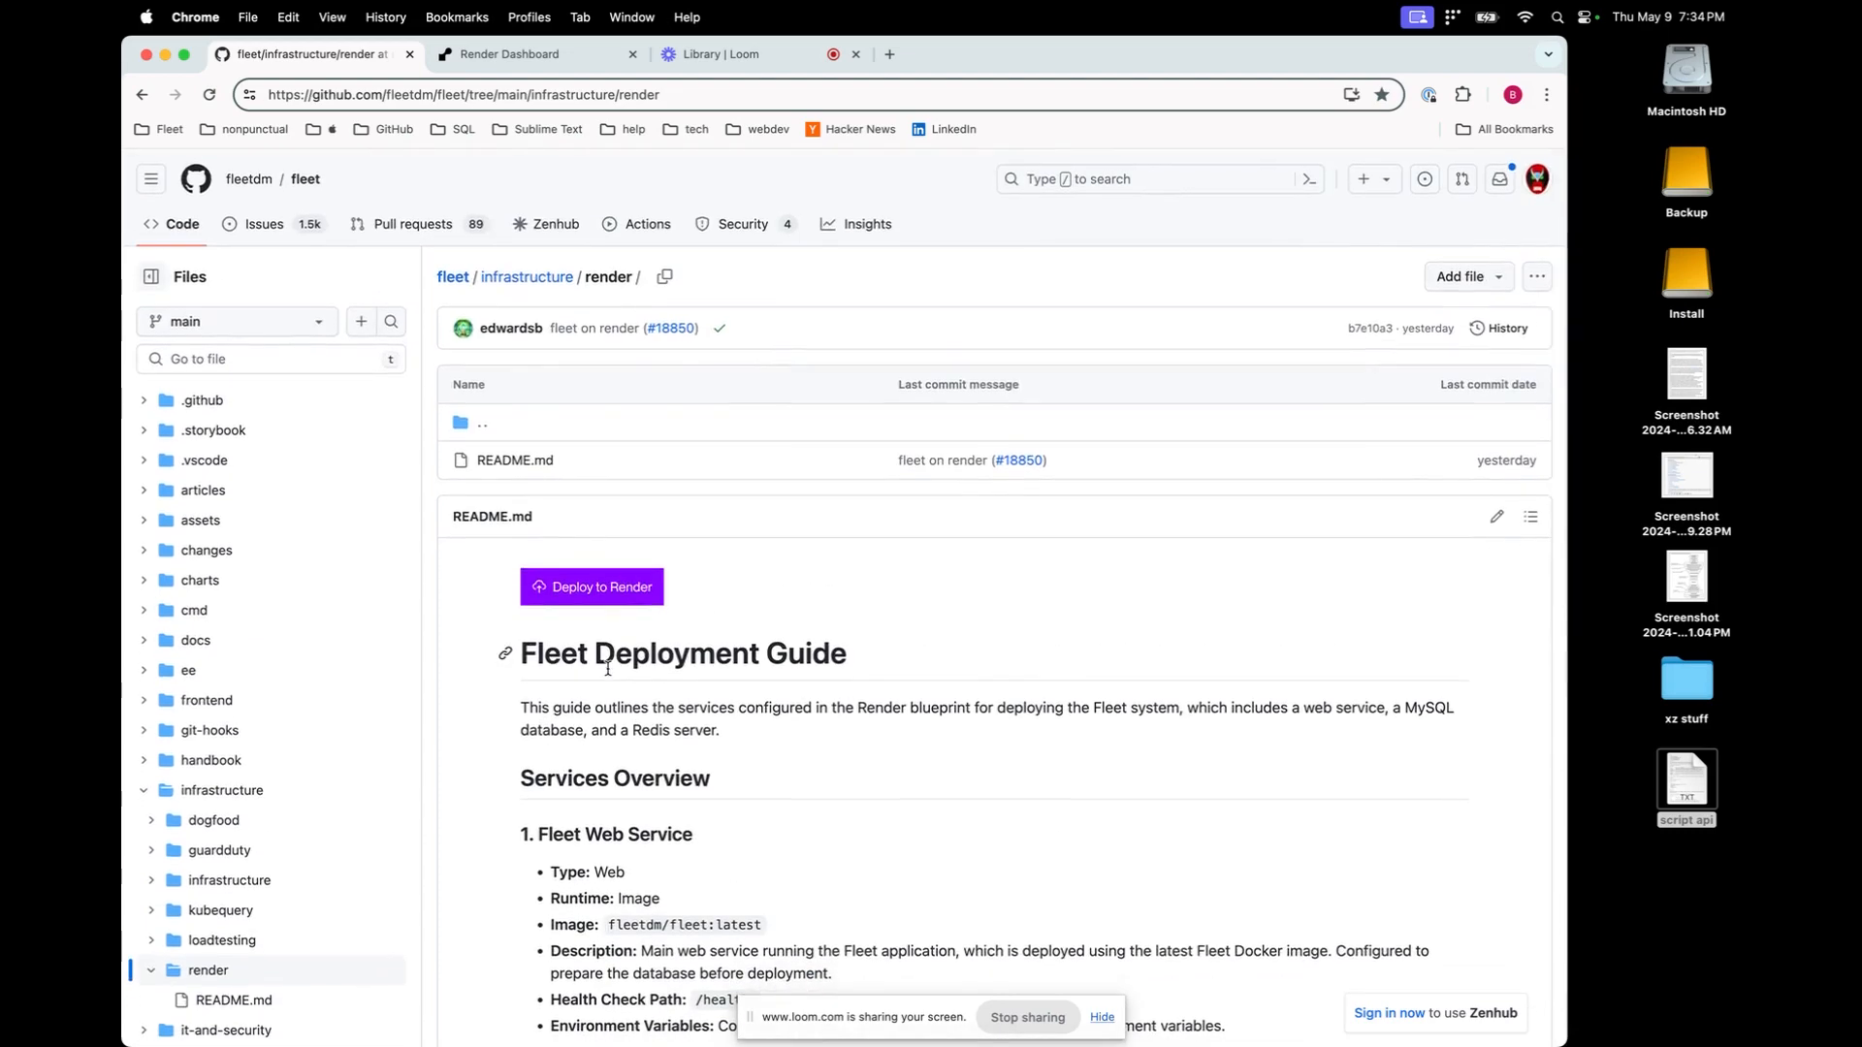
pyautogui.click(522, 55)
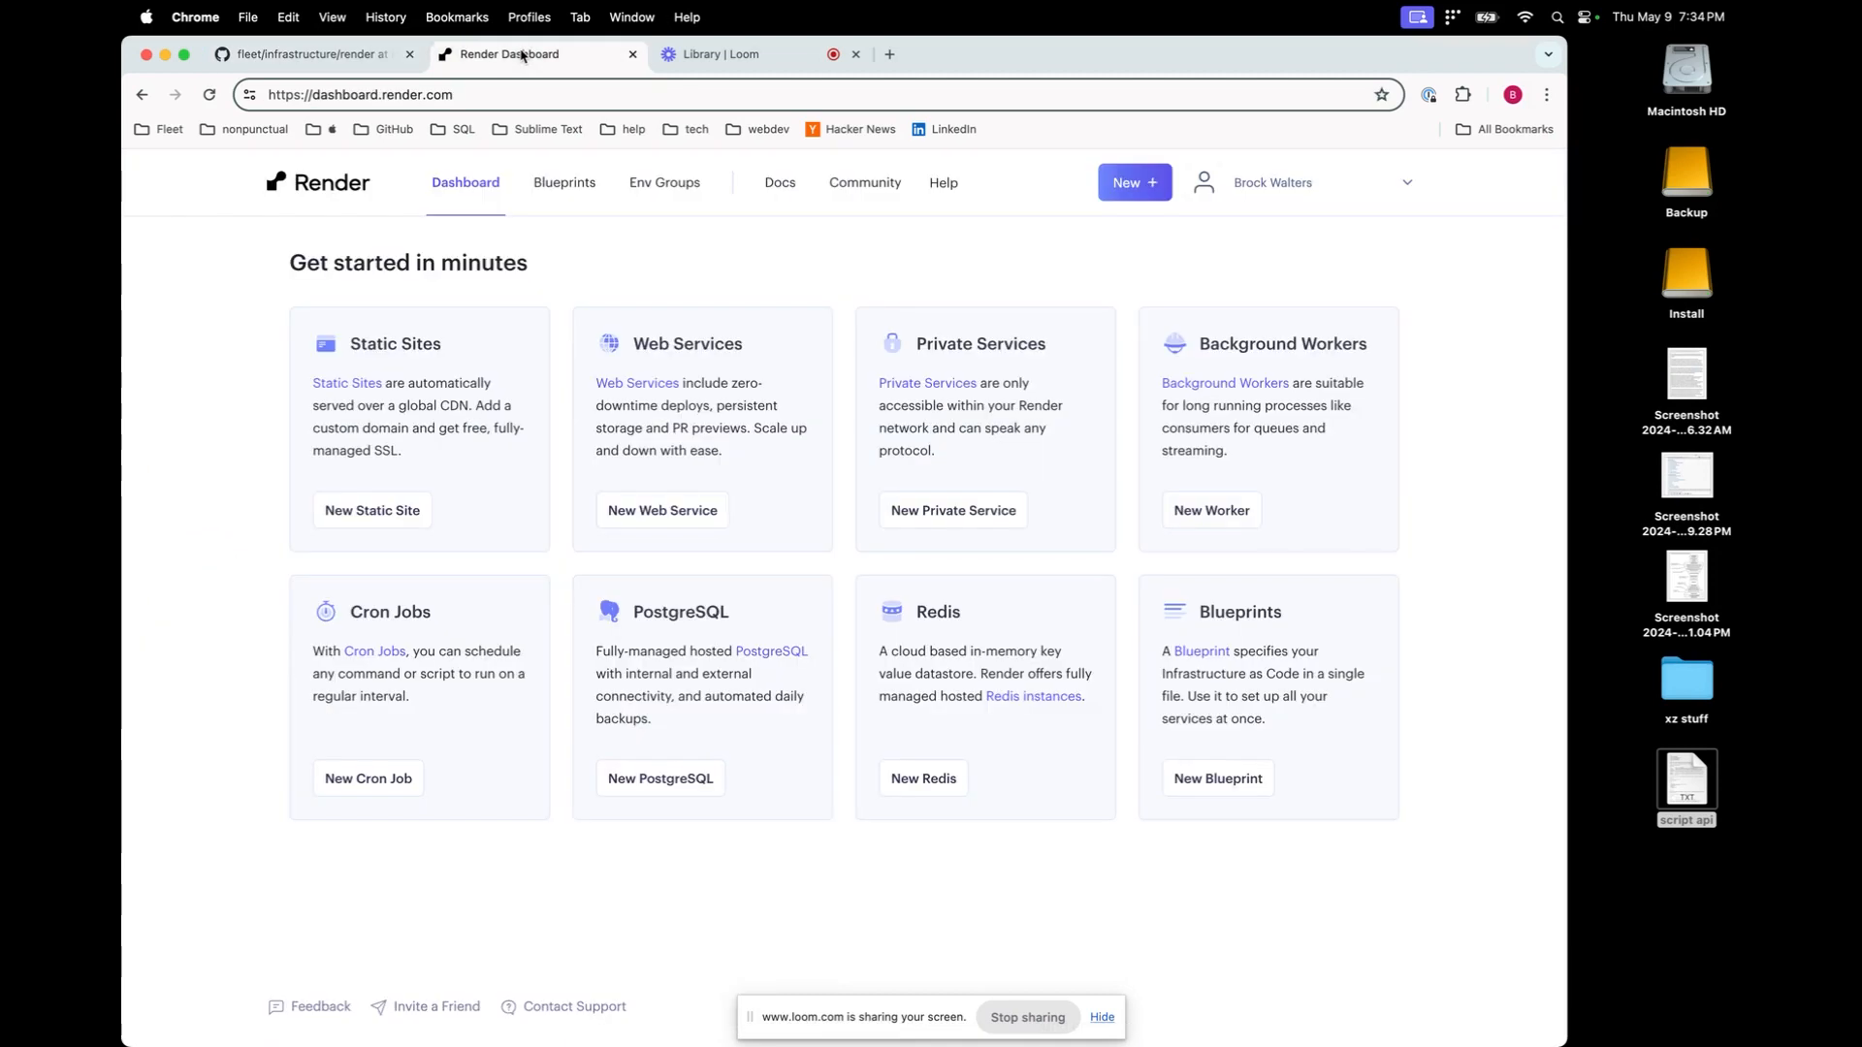
pyautogui.click(309, 54)
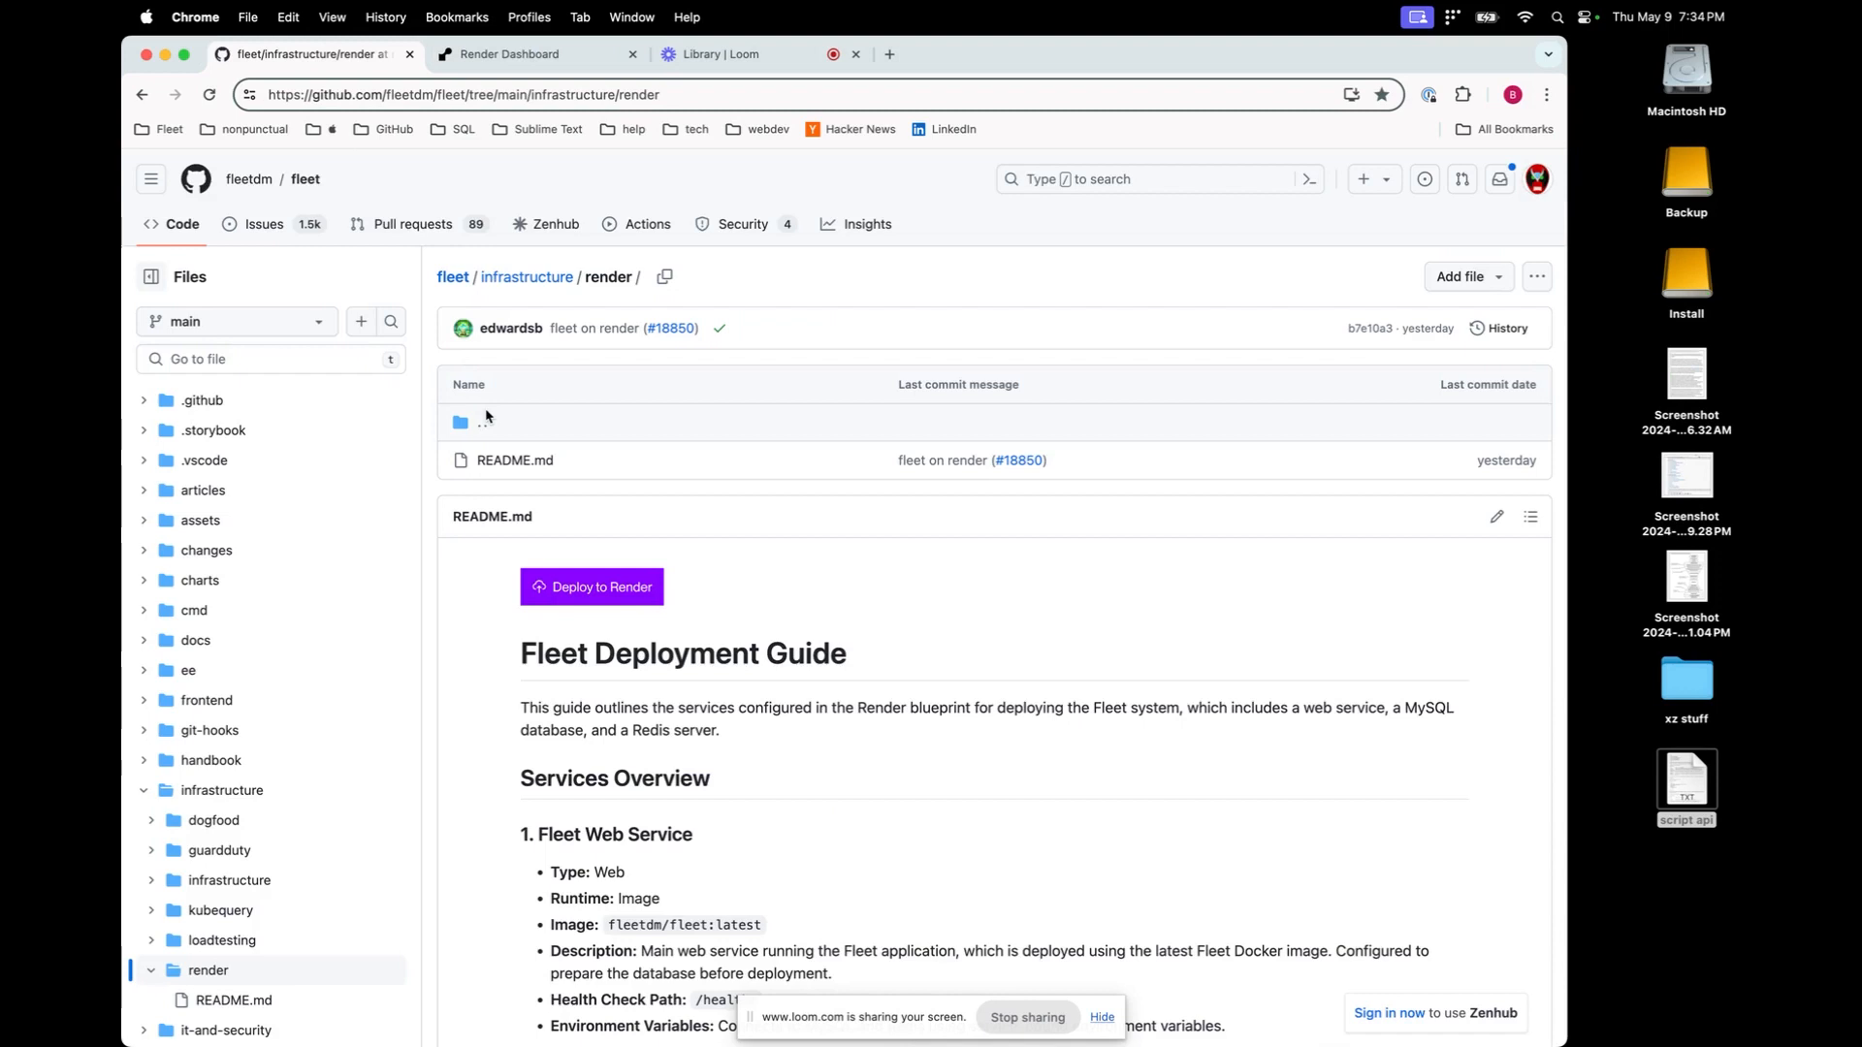
# Deploy the Fleet blueprint named 'brocktestsfleetonrend' on branch main, creating fleet-mysql, fleet-redis and fleet
pyautogui.click(608, 593)
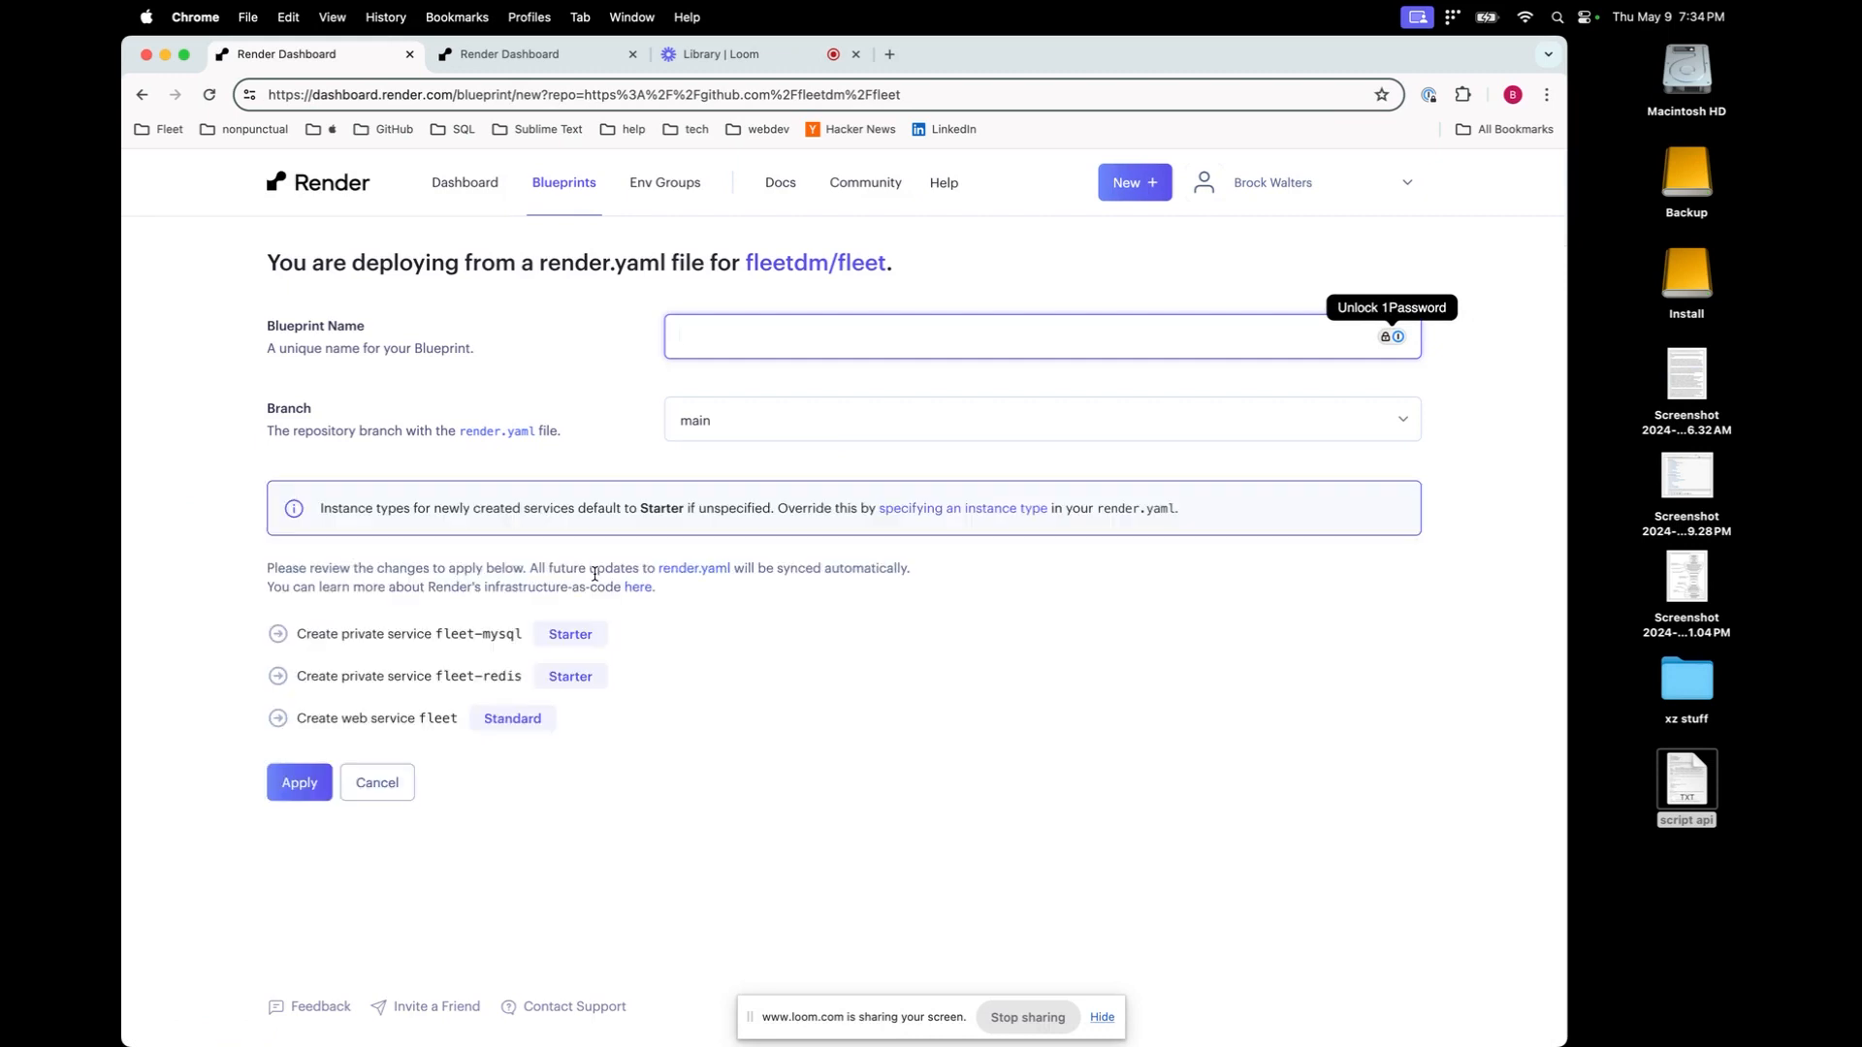
pyautogui.write('bro')
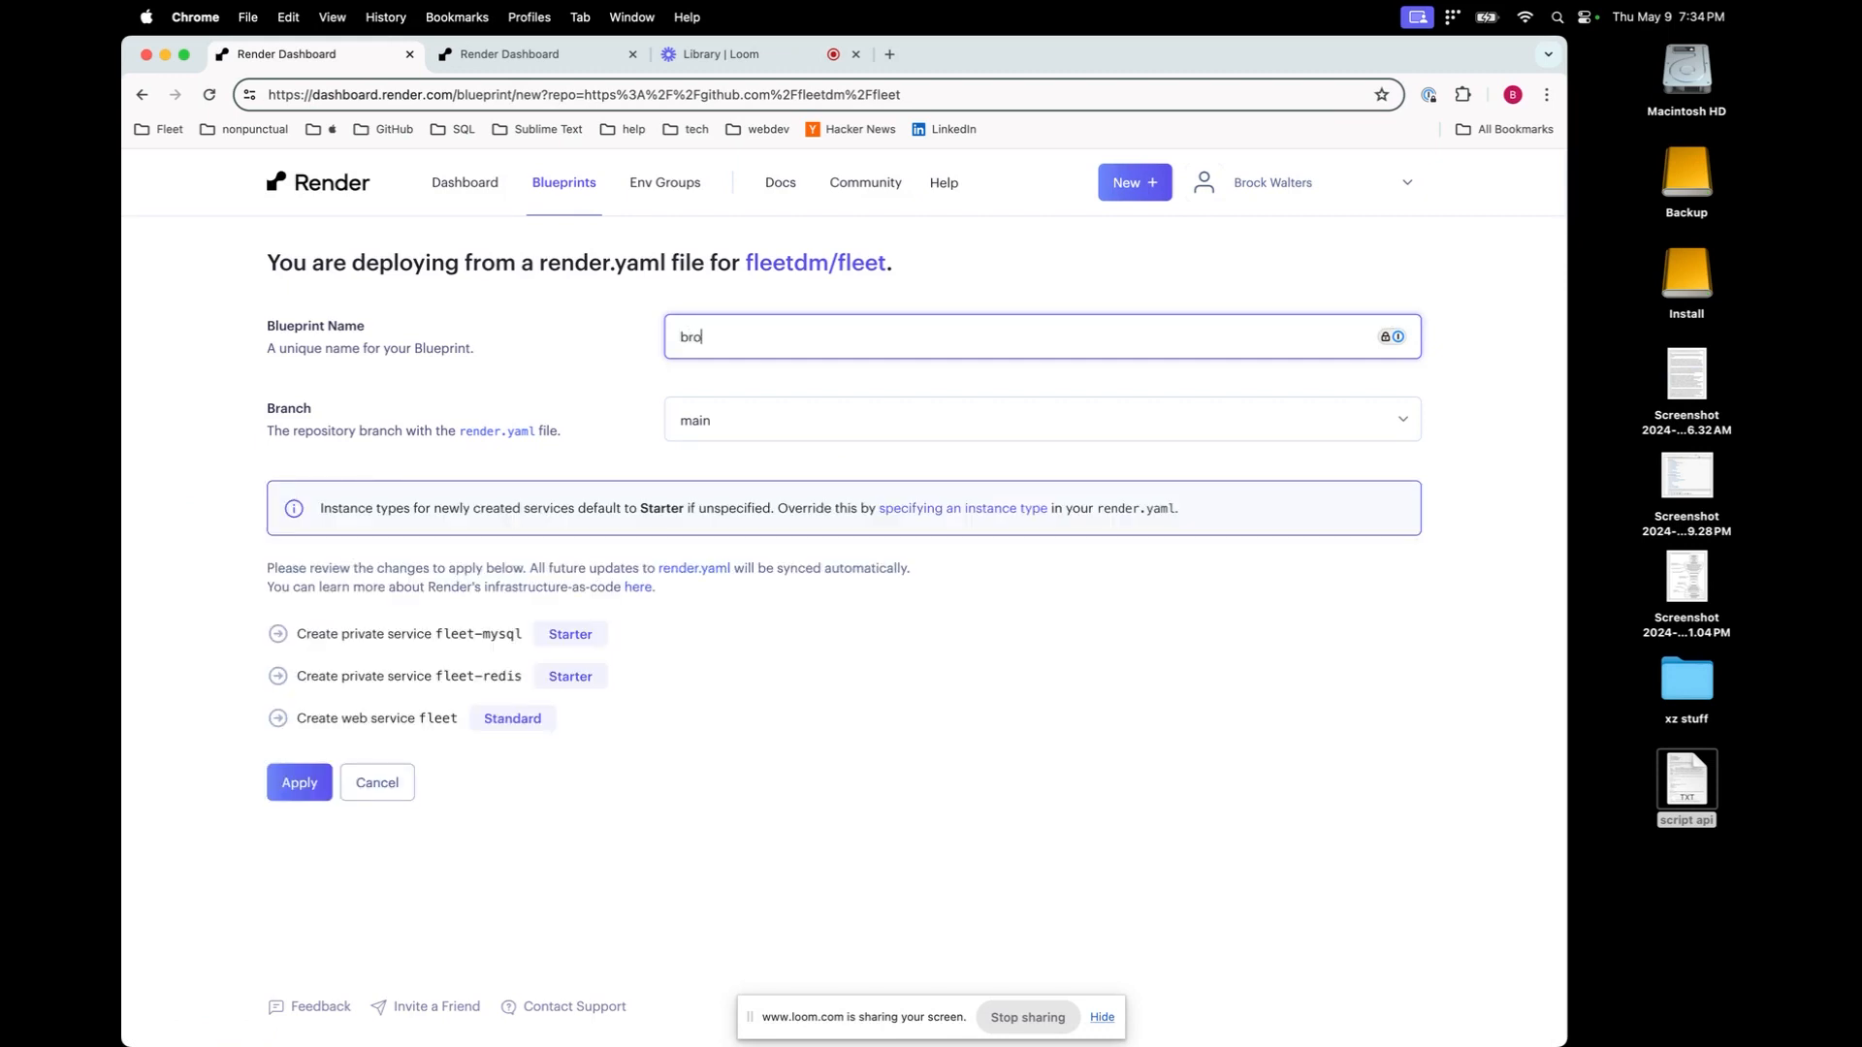
pyautogui.write('cktestsfleetonrender')
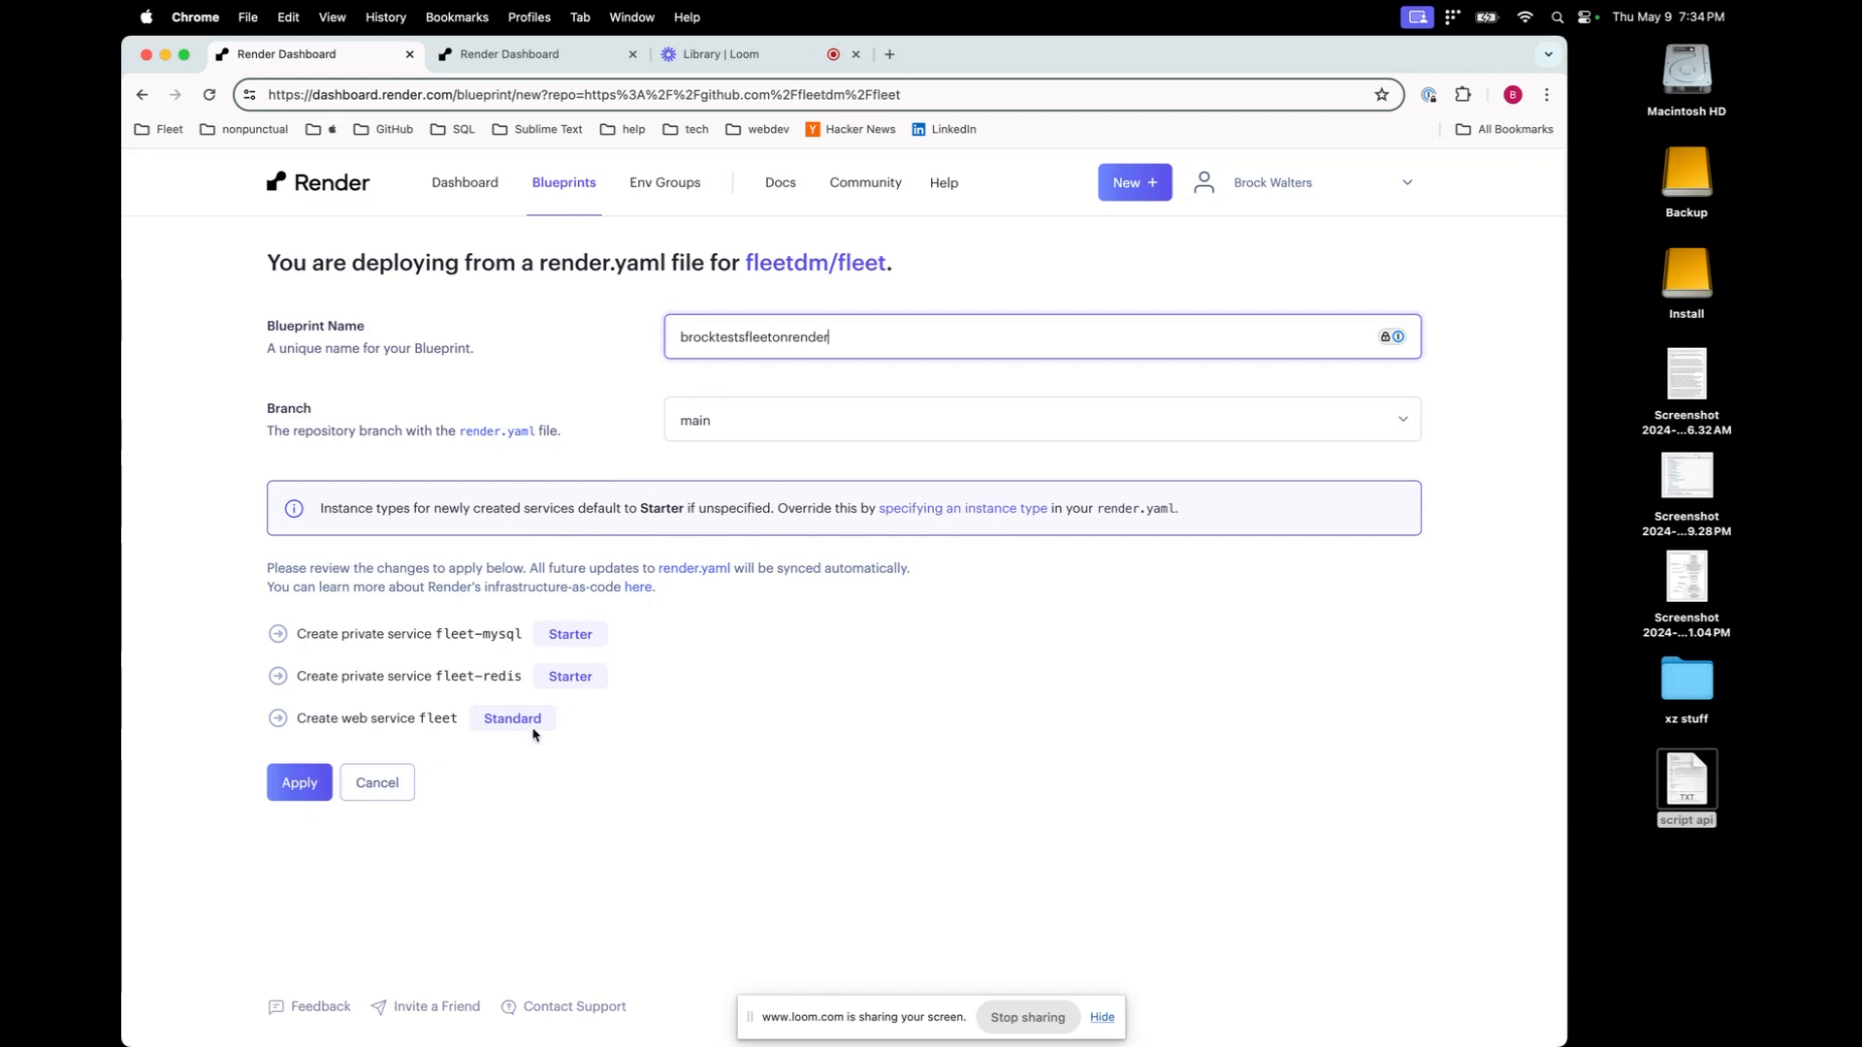
pyautogui.click(296, 786)
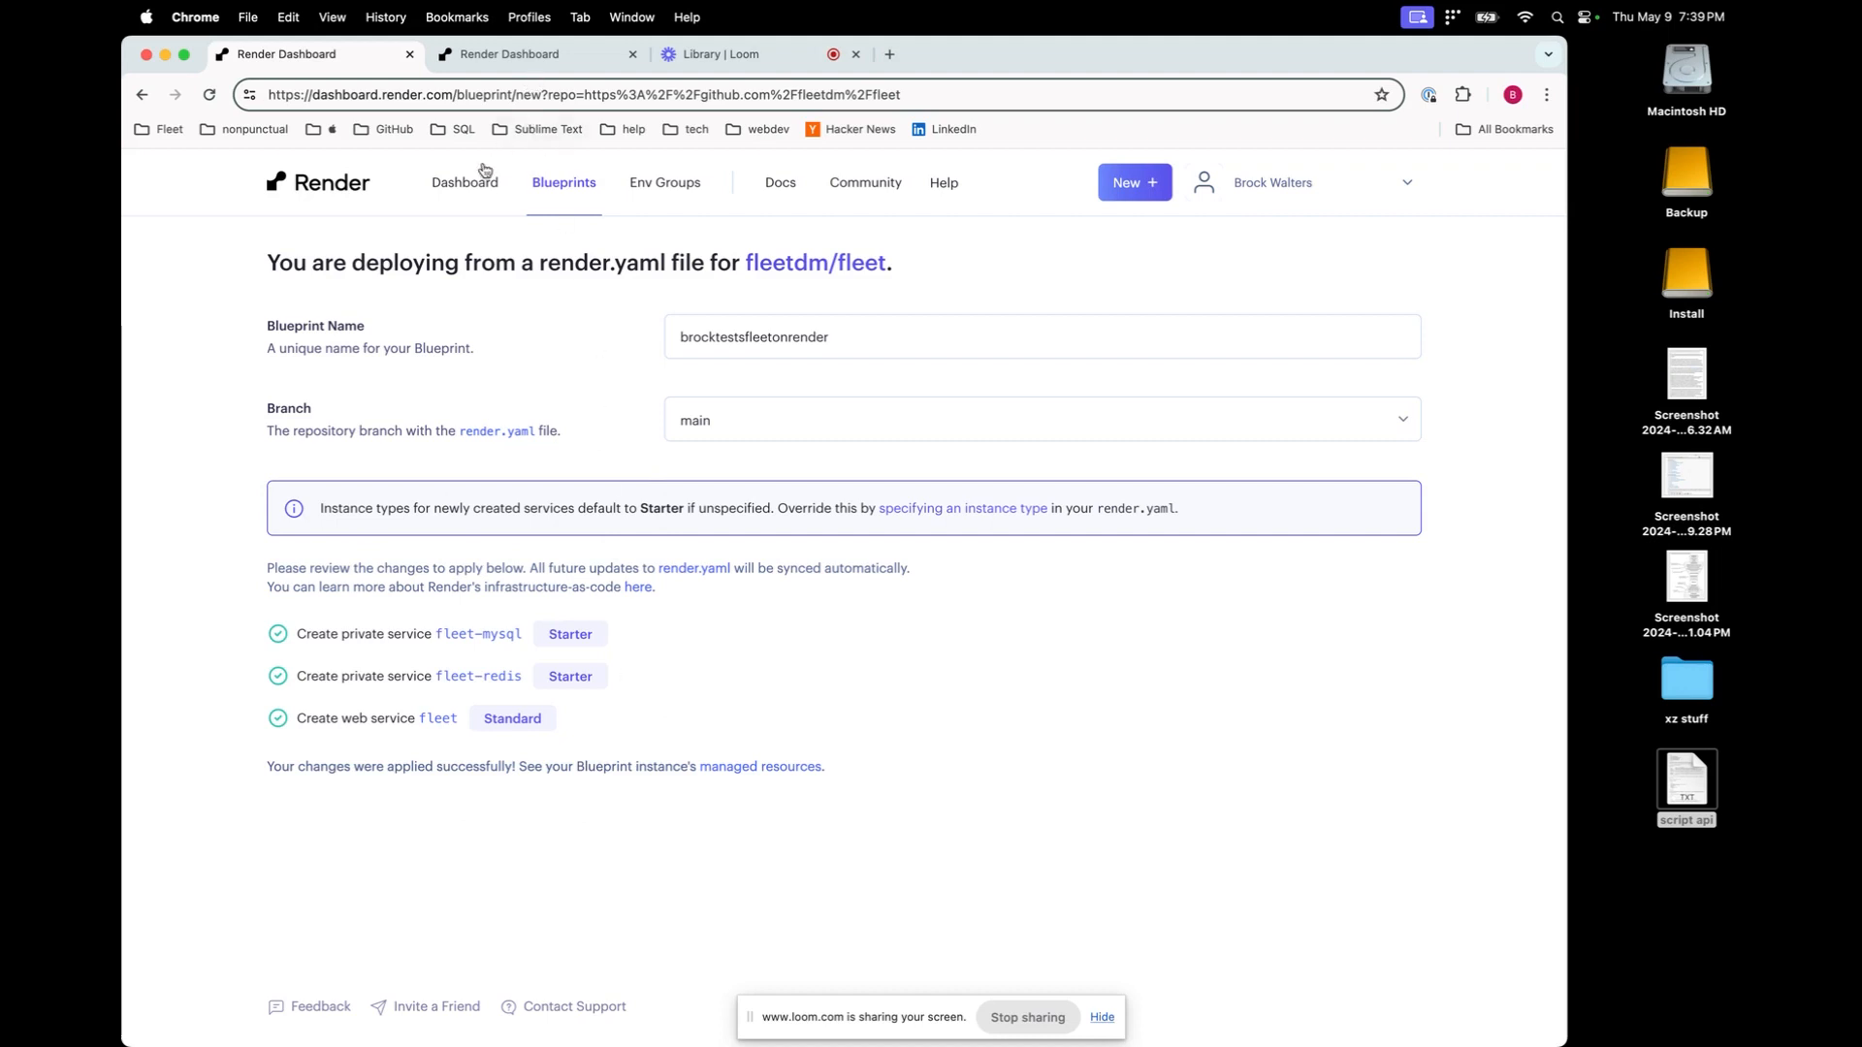
# Open the fleet web service from the dashboard and launch its onrender.com URL in a new tab
pyautogui.click(466, 193)
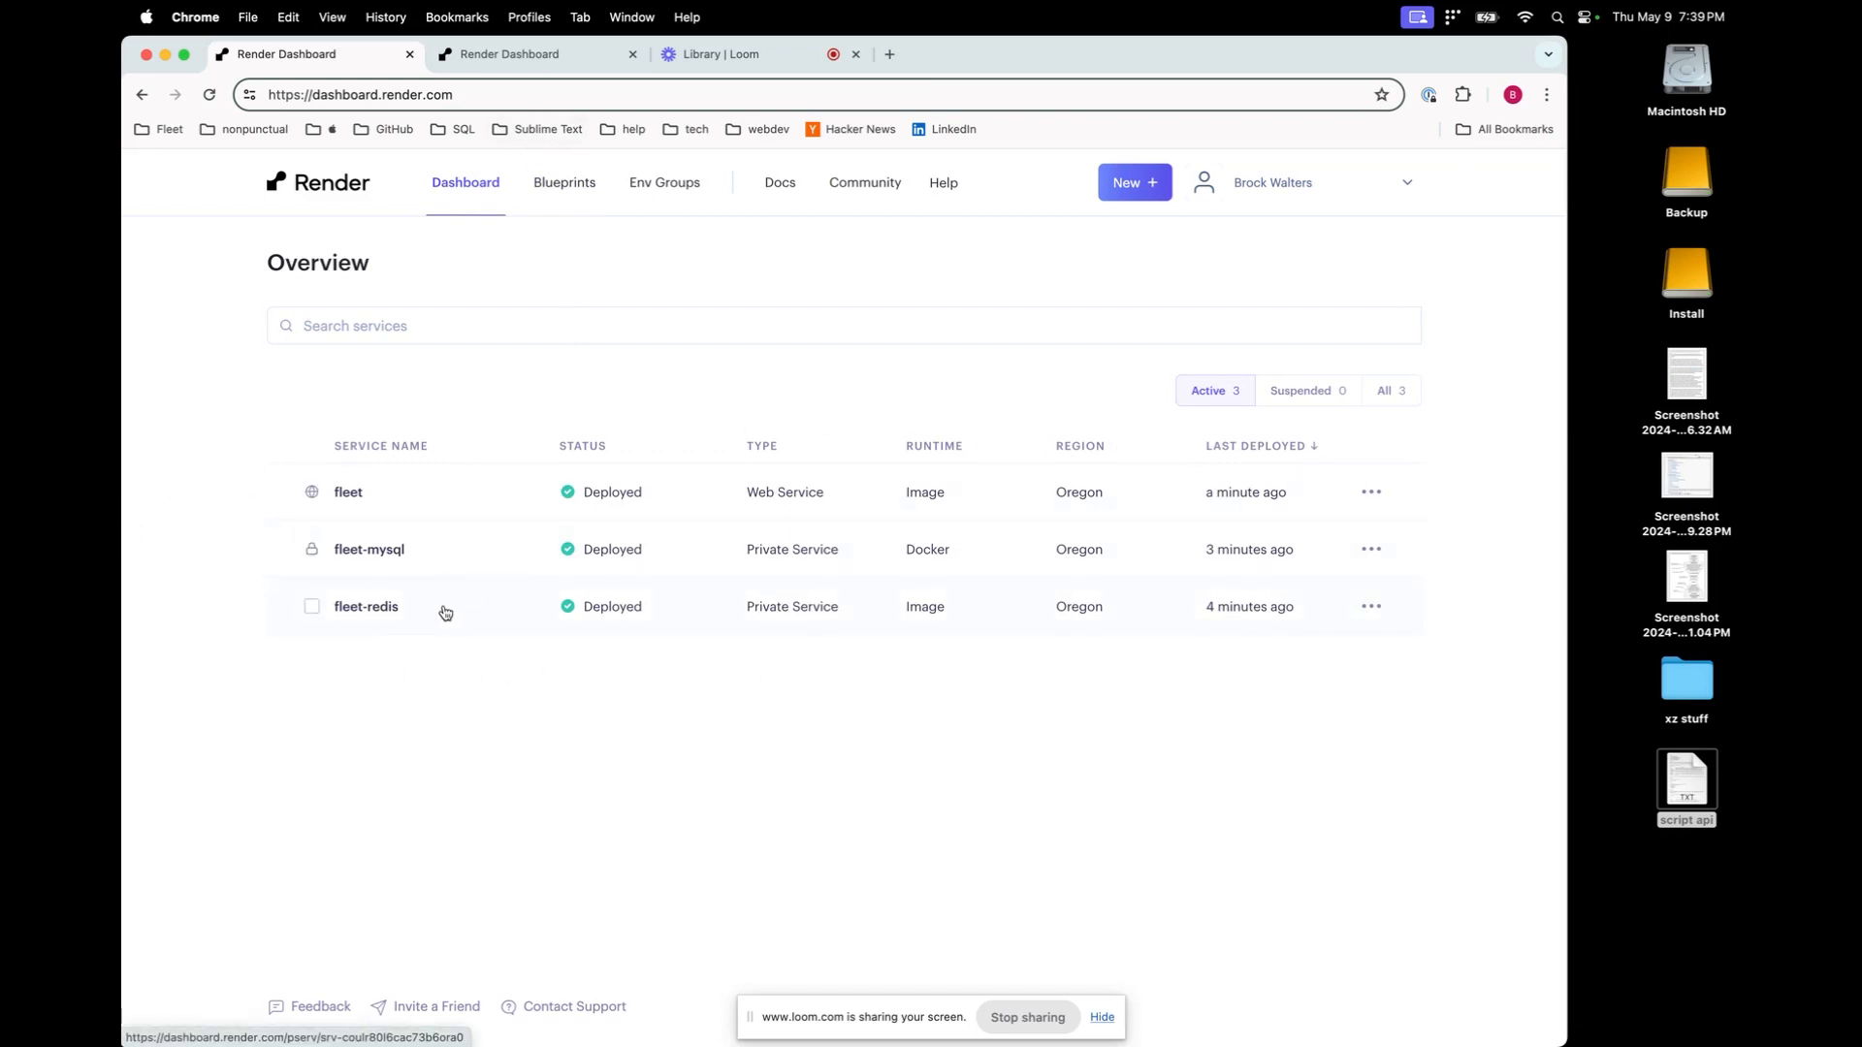
pyautogui.click(350, 496)
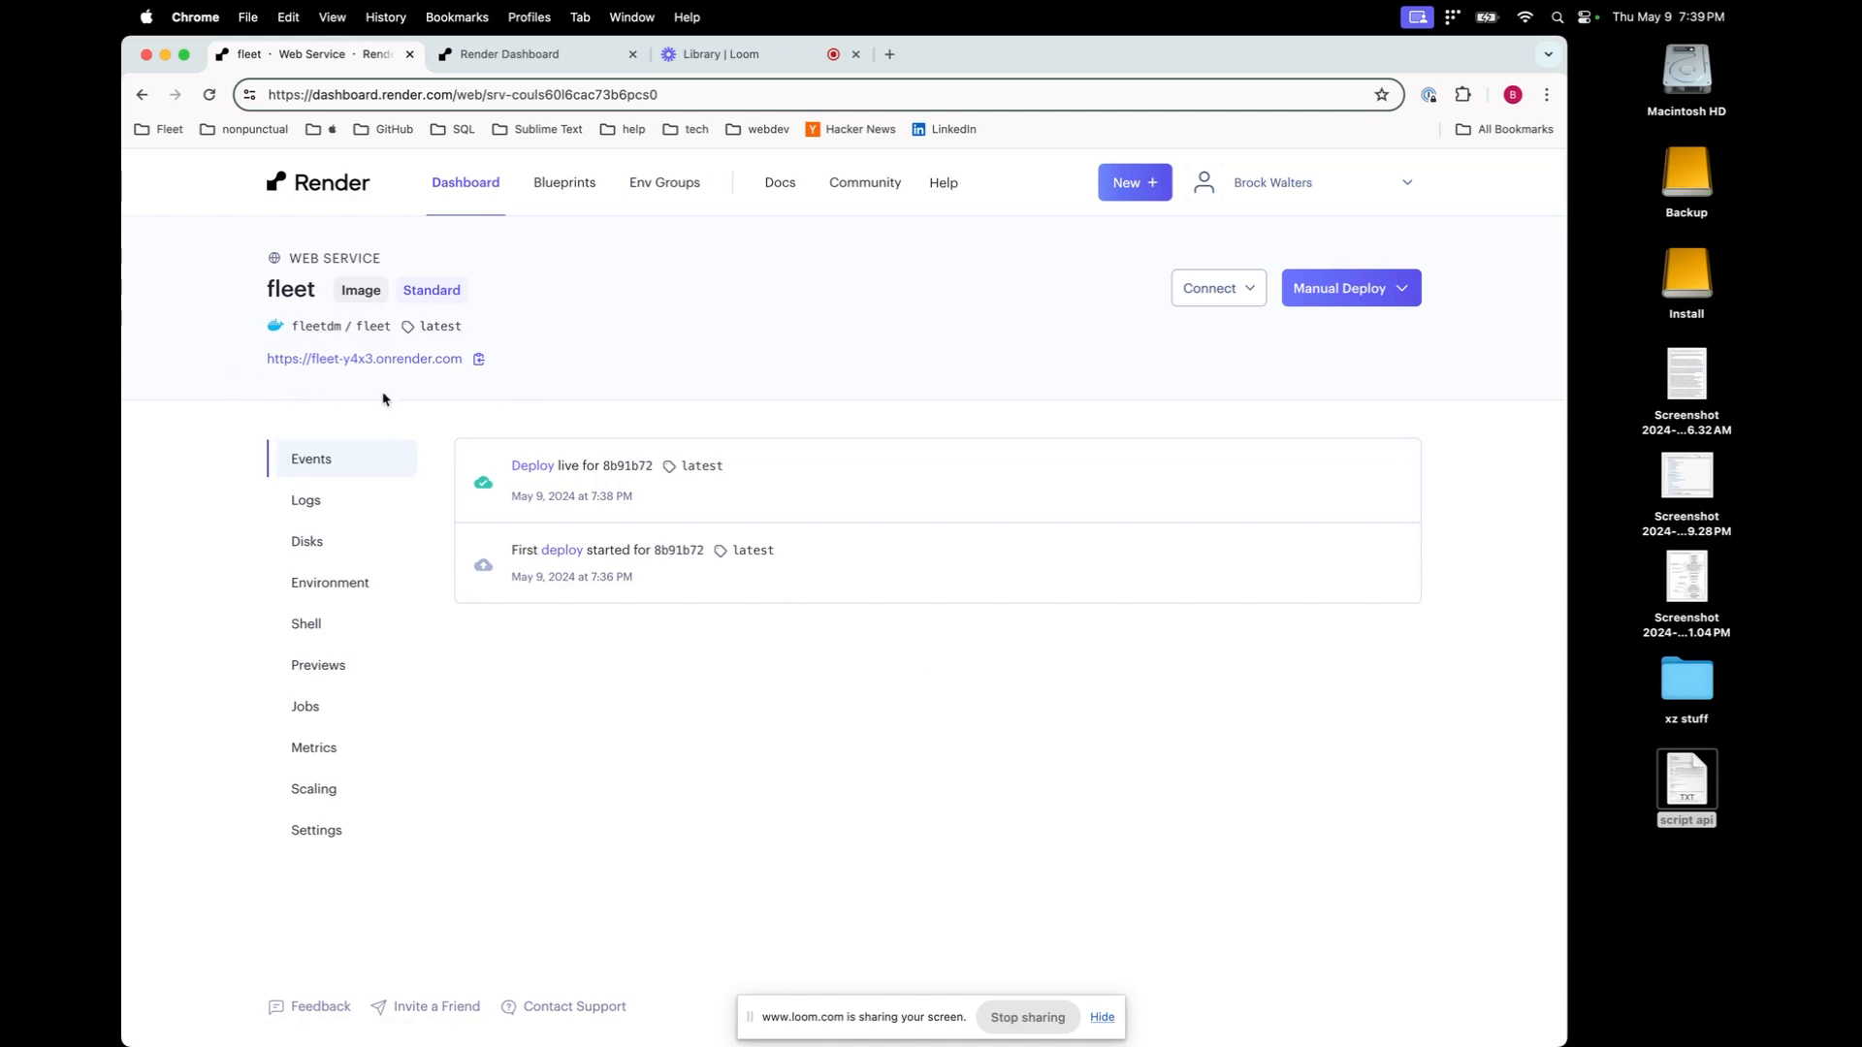
pyautogui.click(428, 360)
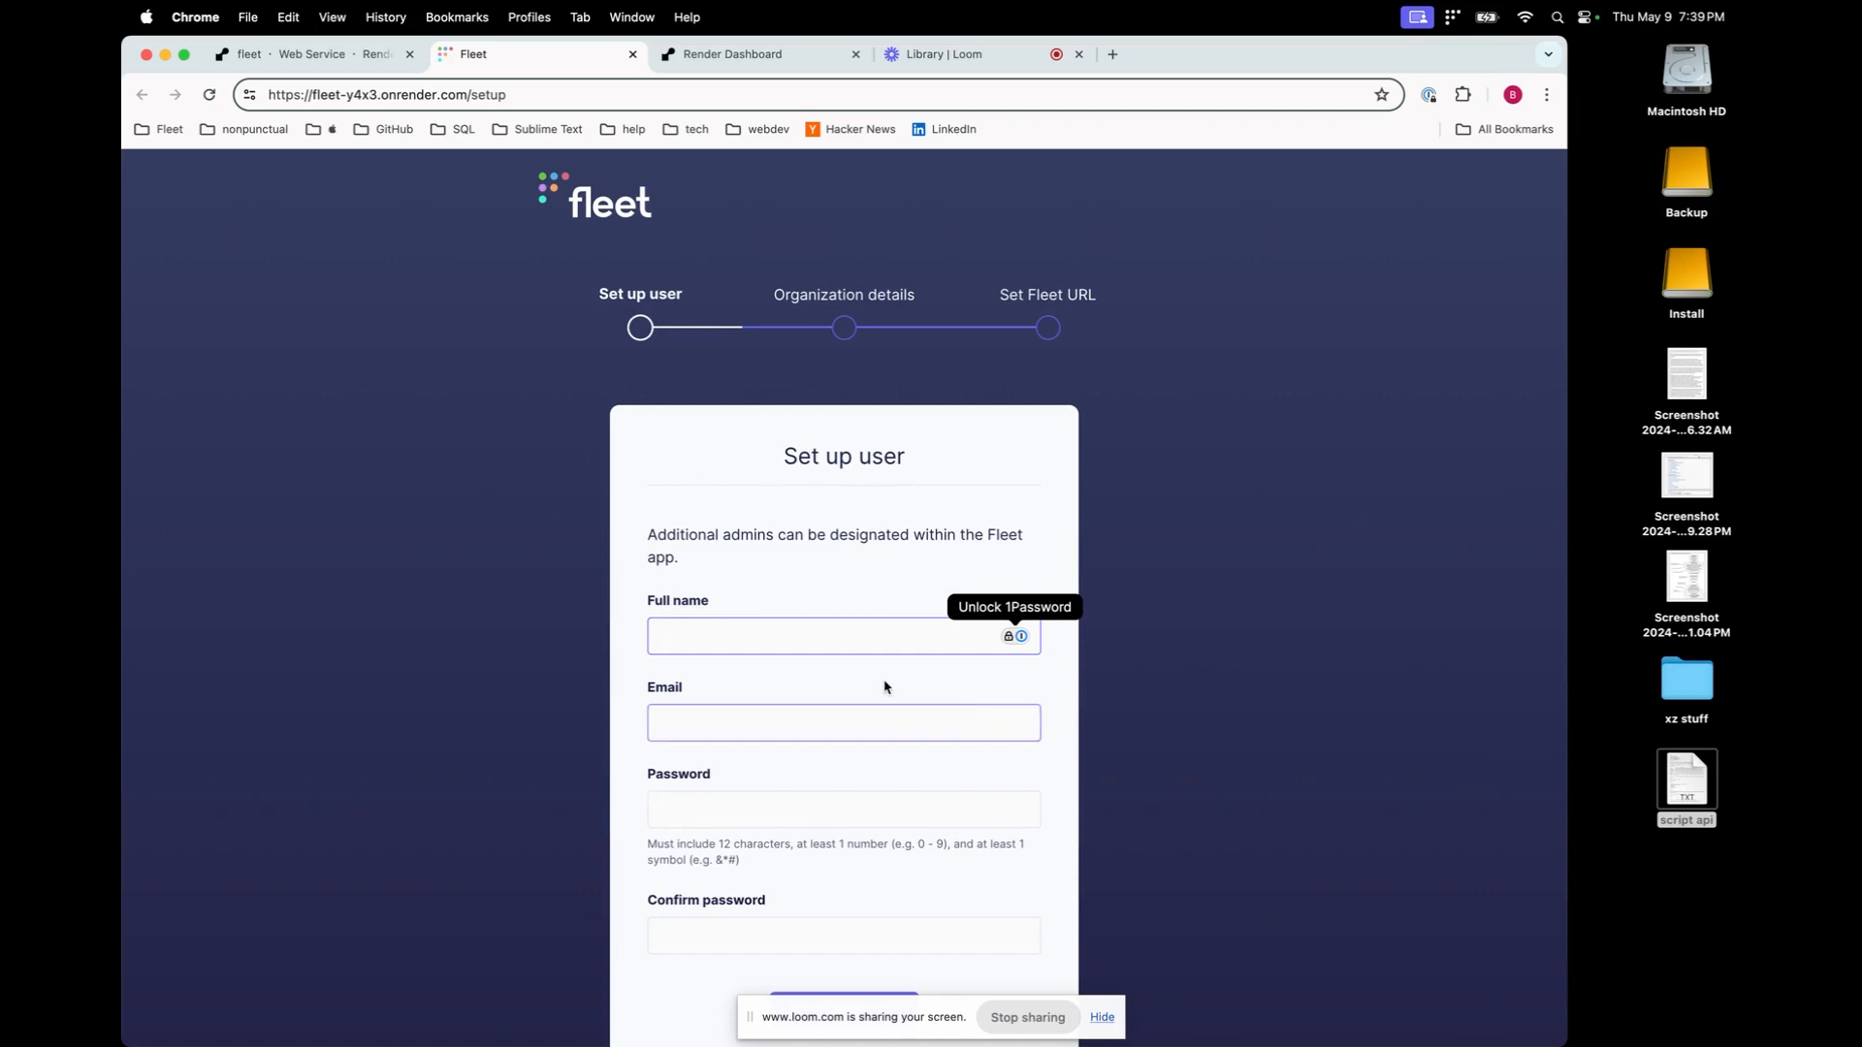
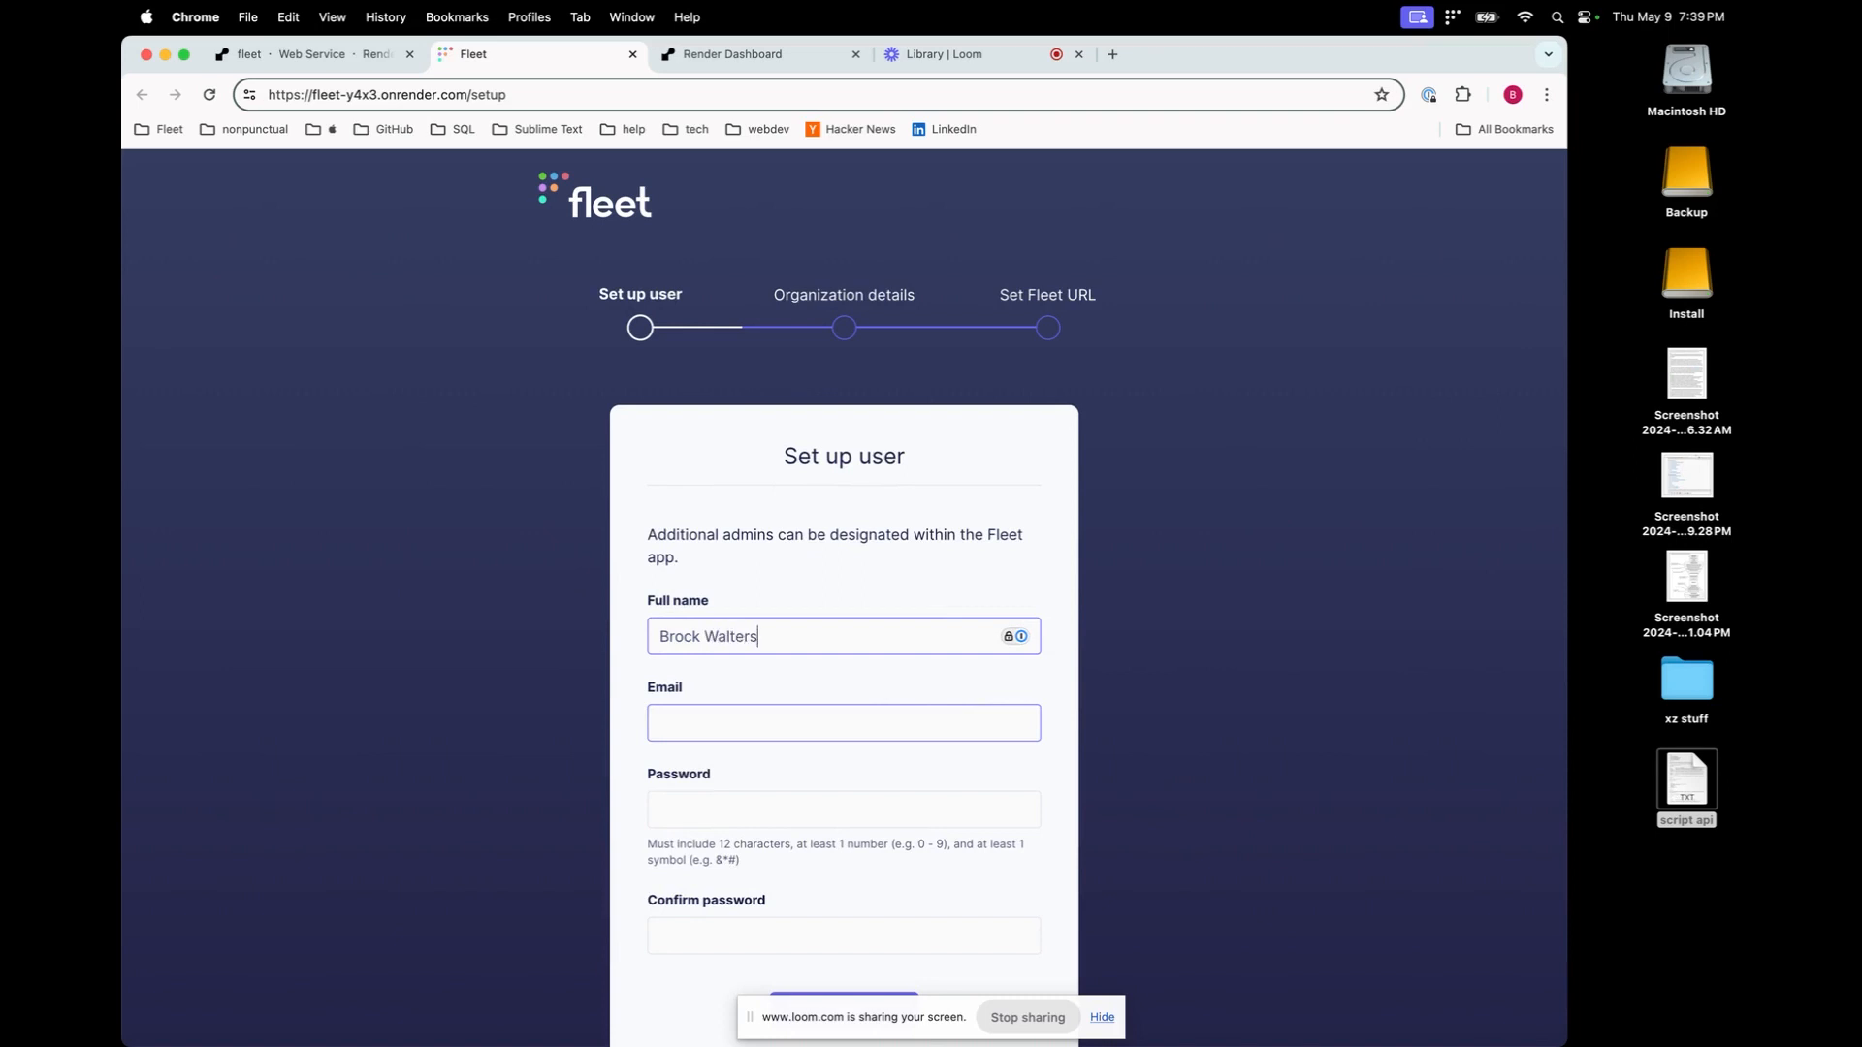
# Create the admin user with full name, e-mail and password, then enter organization name 'brockorg'
pyautogui.click(877, 724)
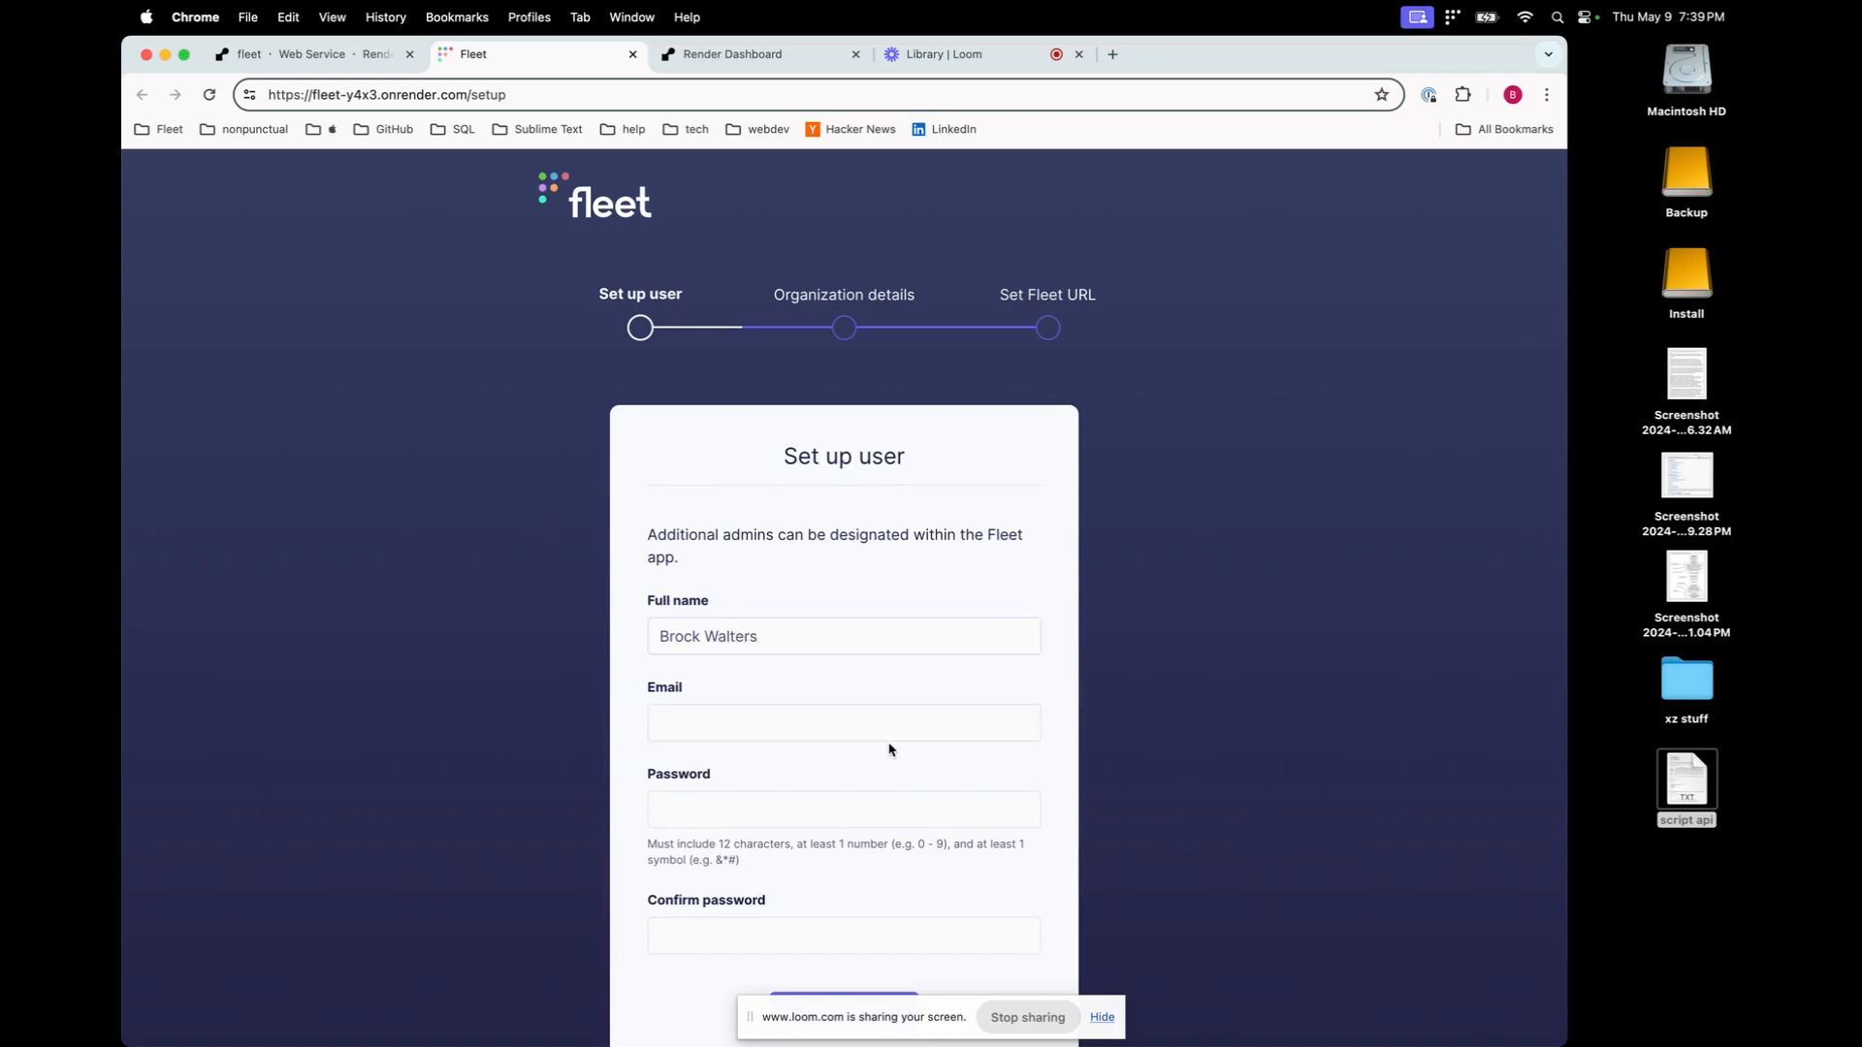
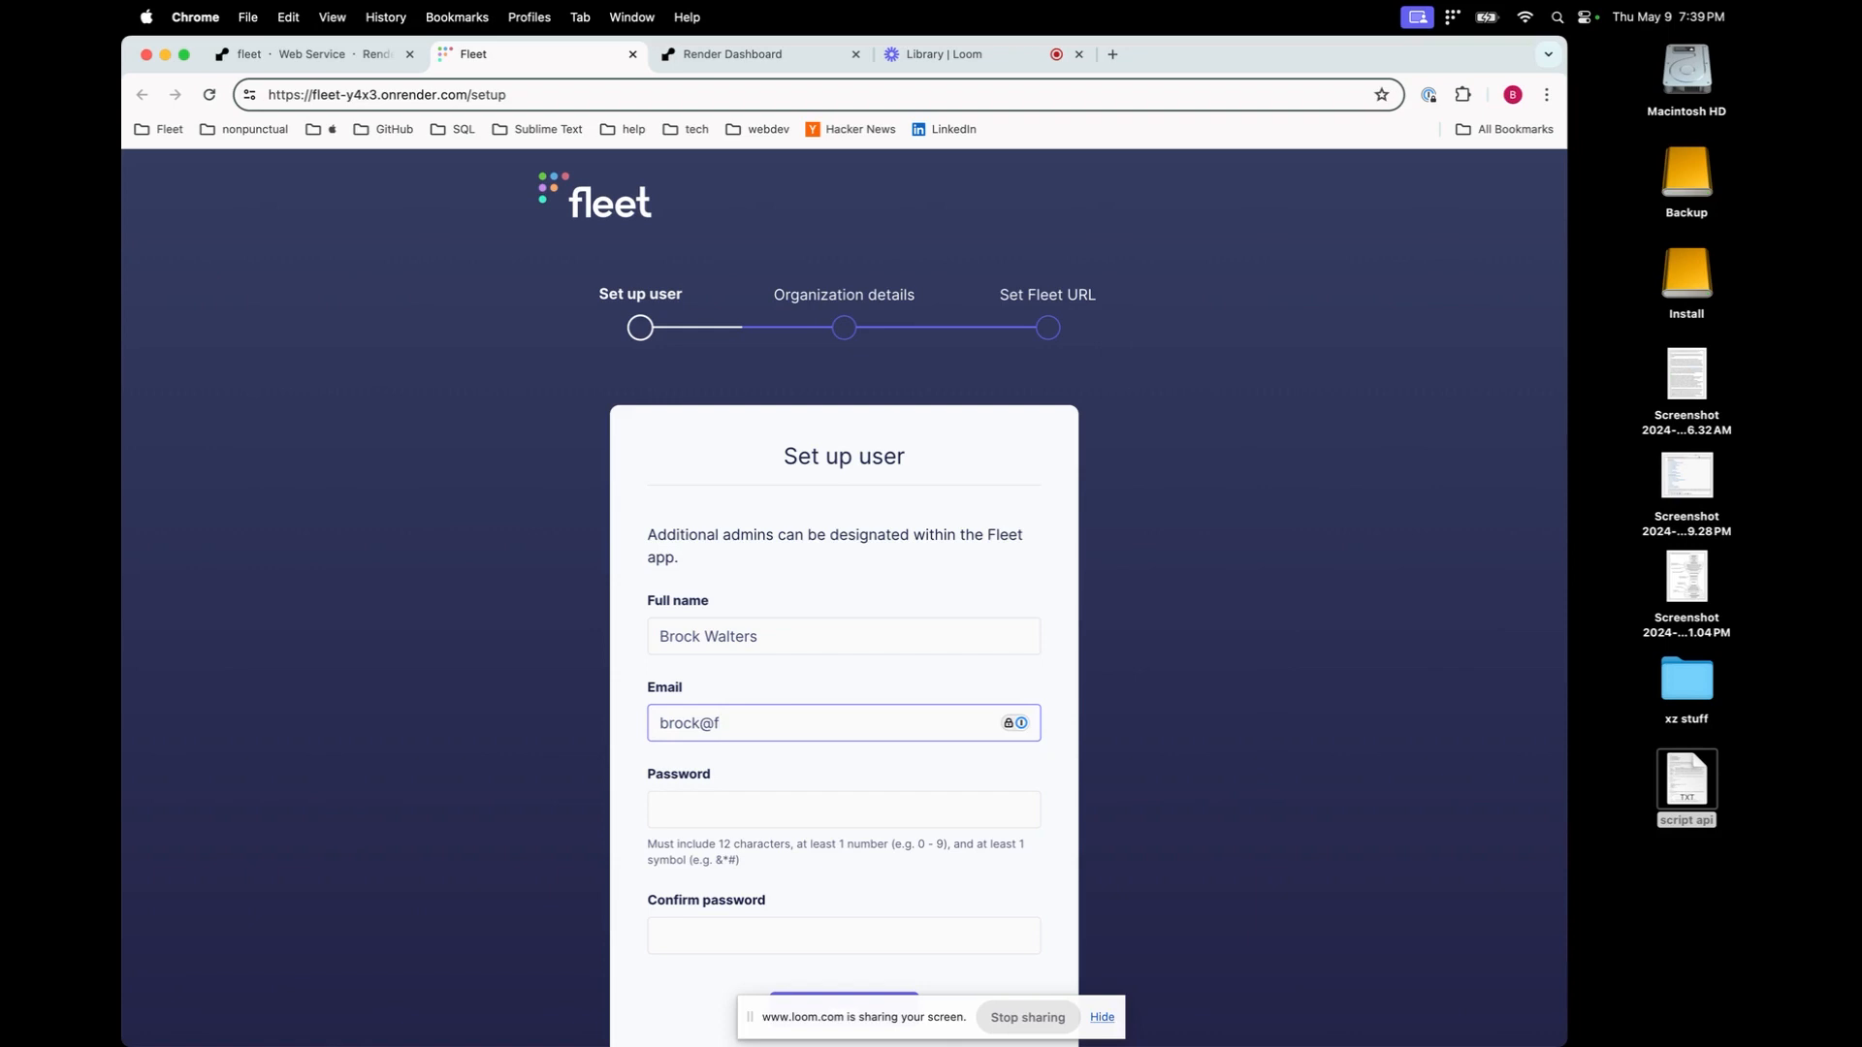
pyautogui.scroll(-2, 773, 762)
pyautogui.click(746, 693)
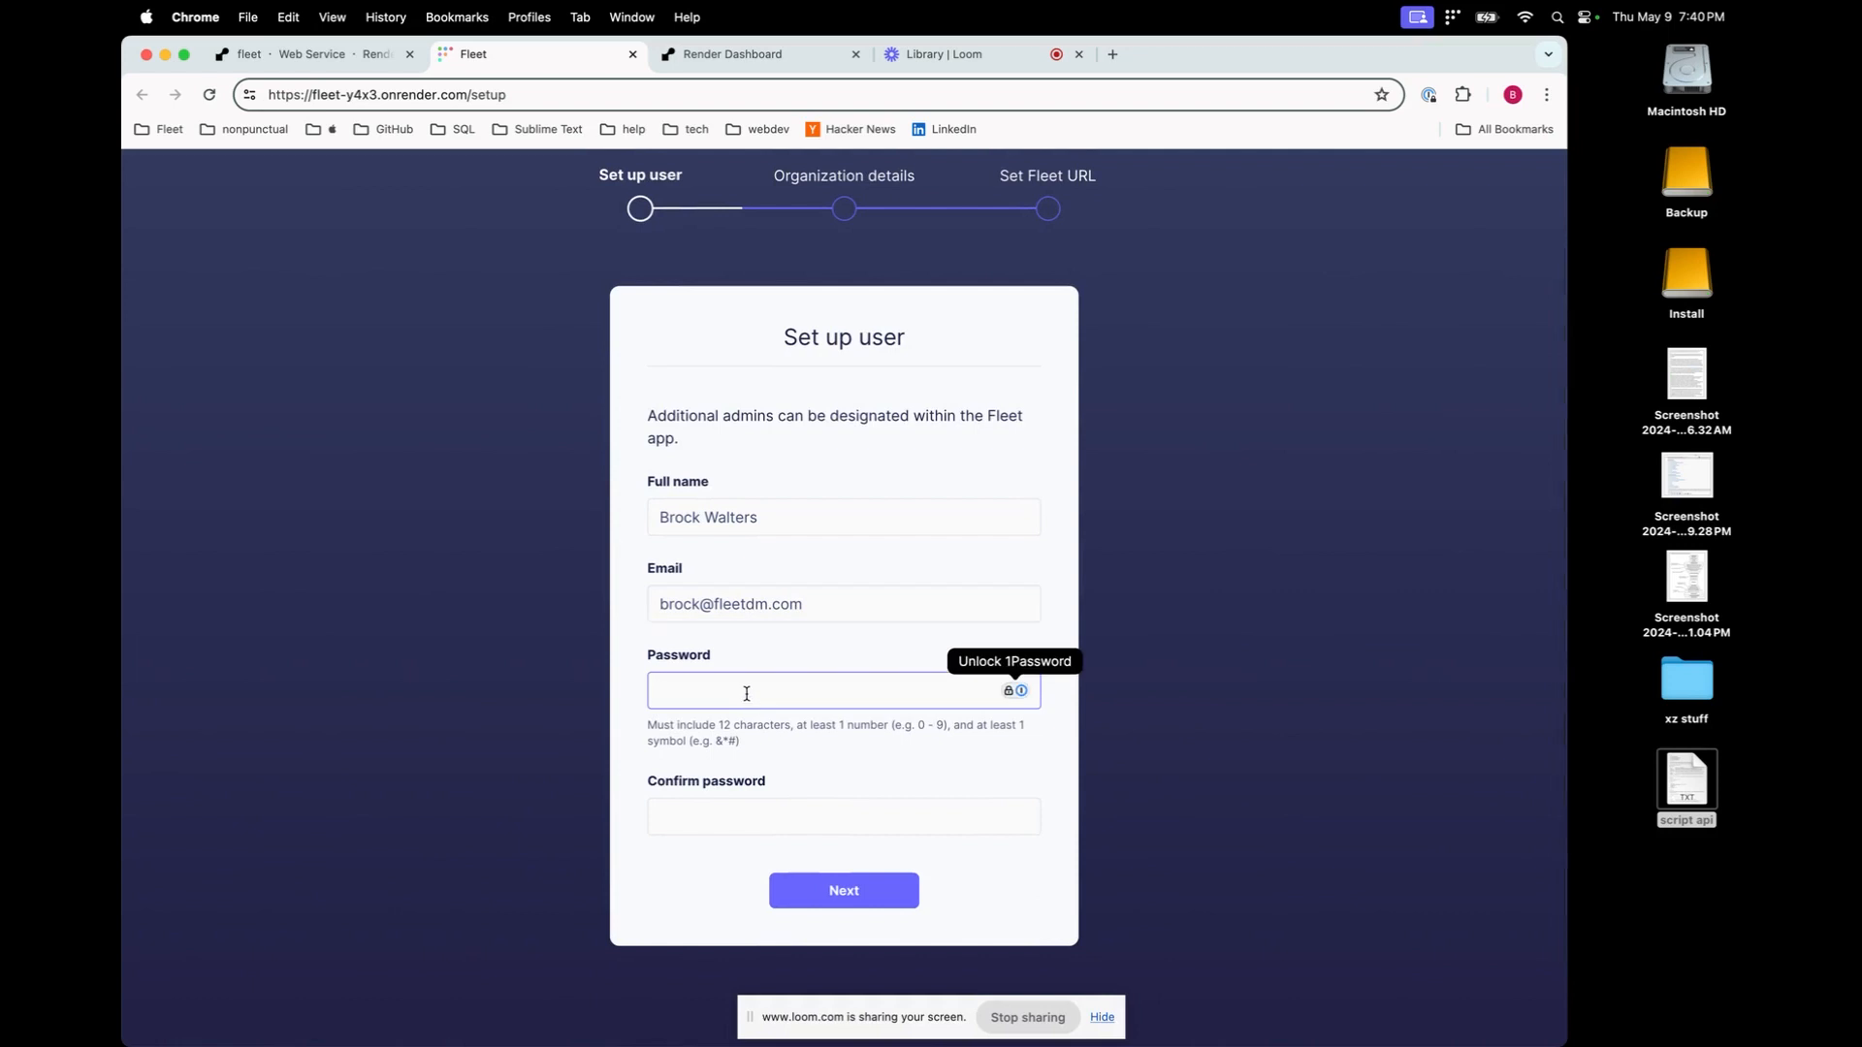
pyautogui.write('••')
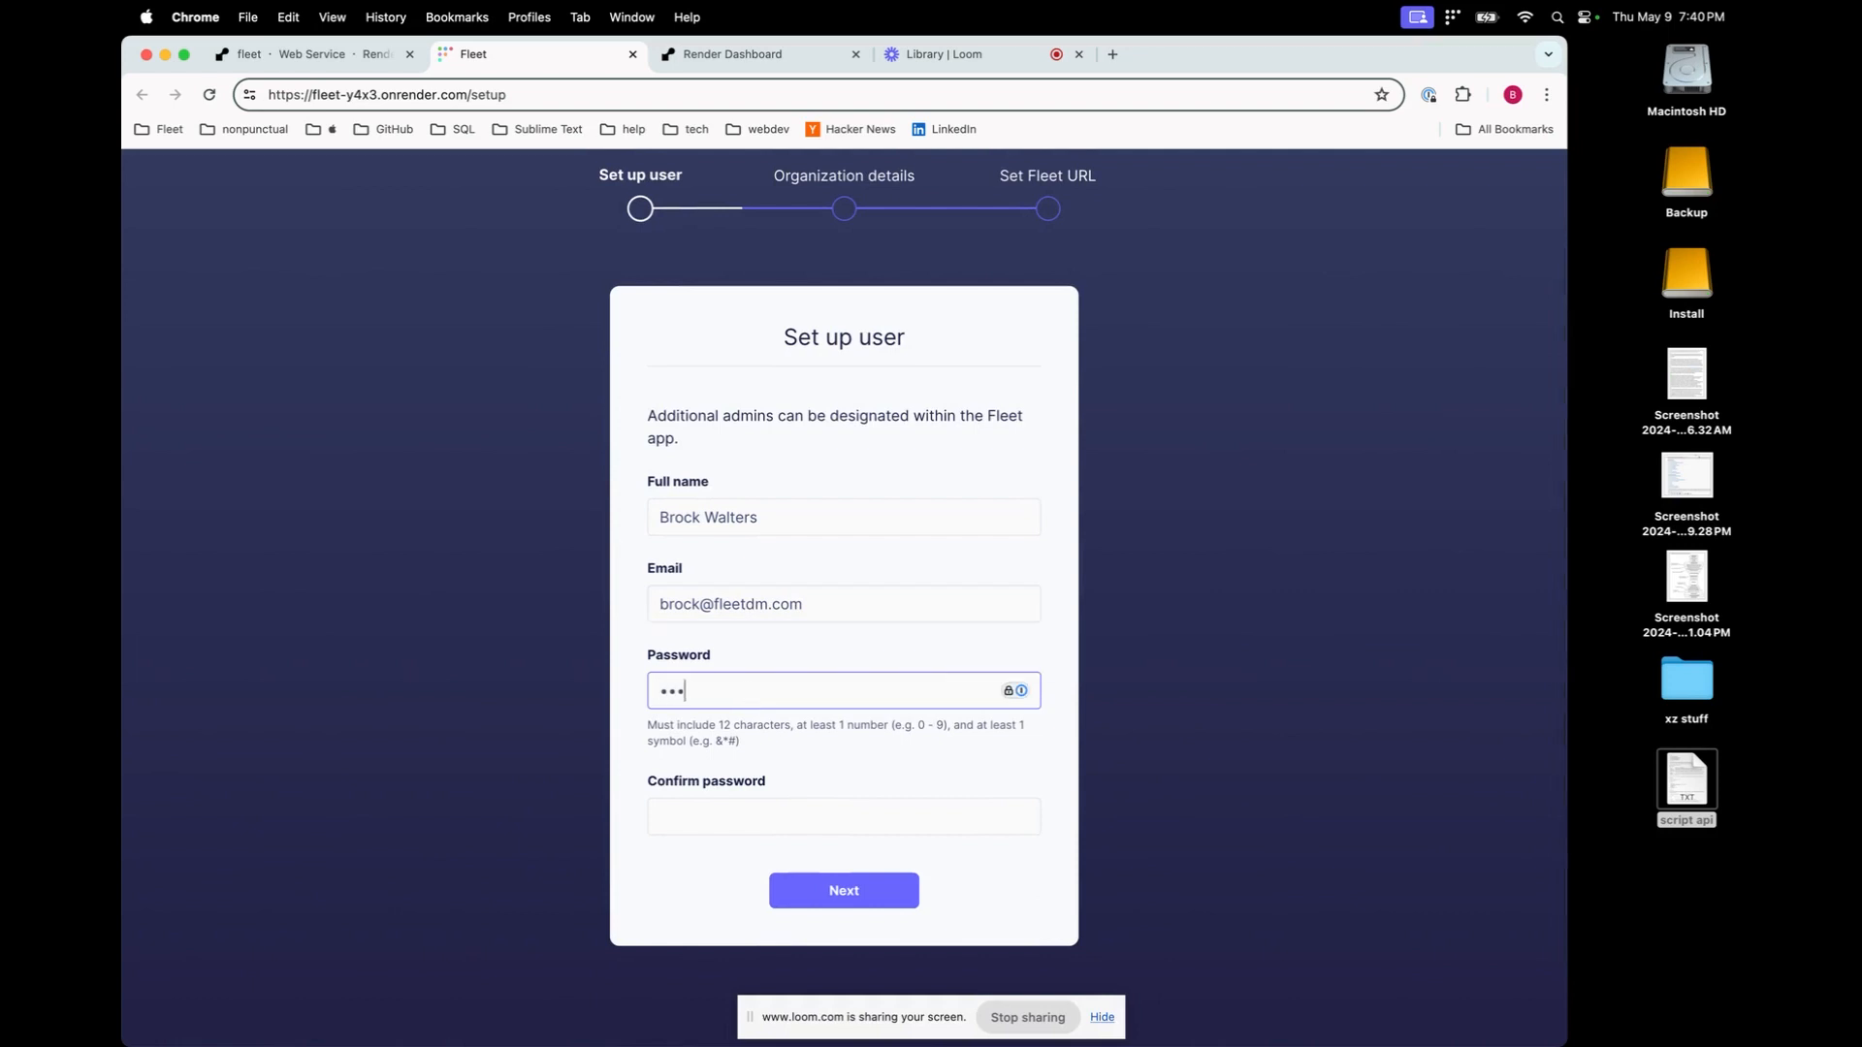
pyautogui.write('•••••••••')
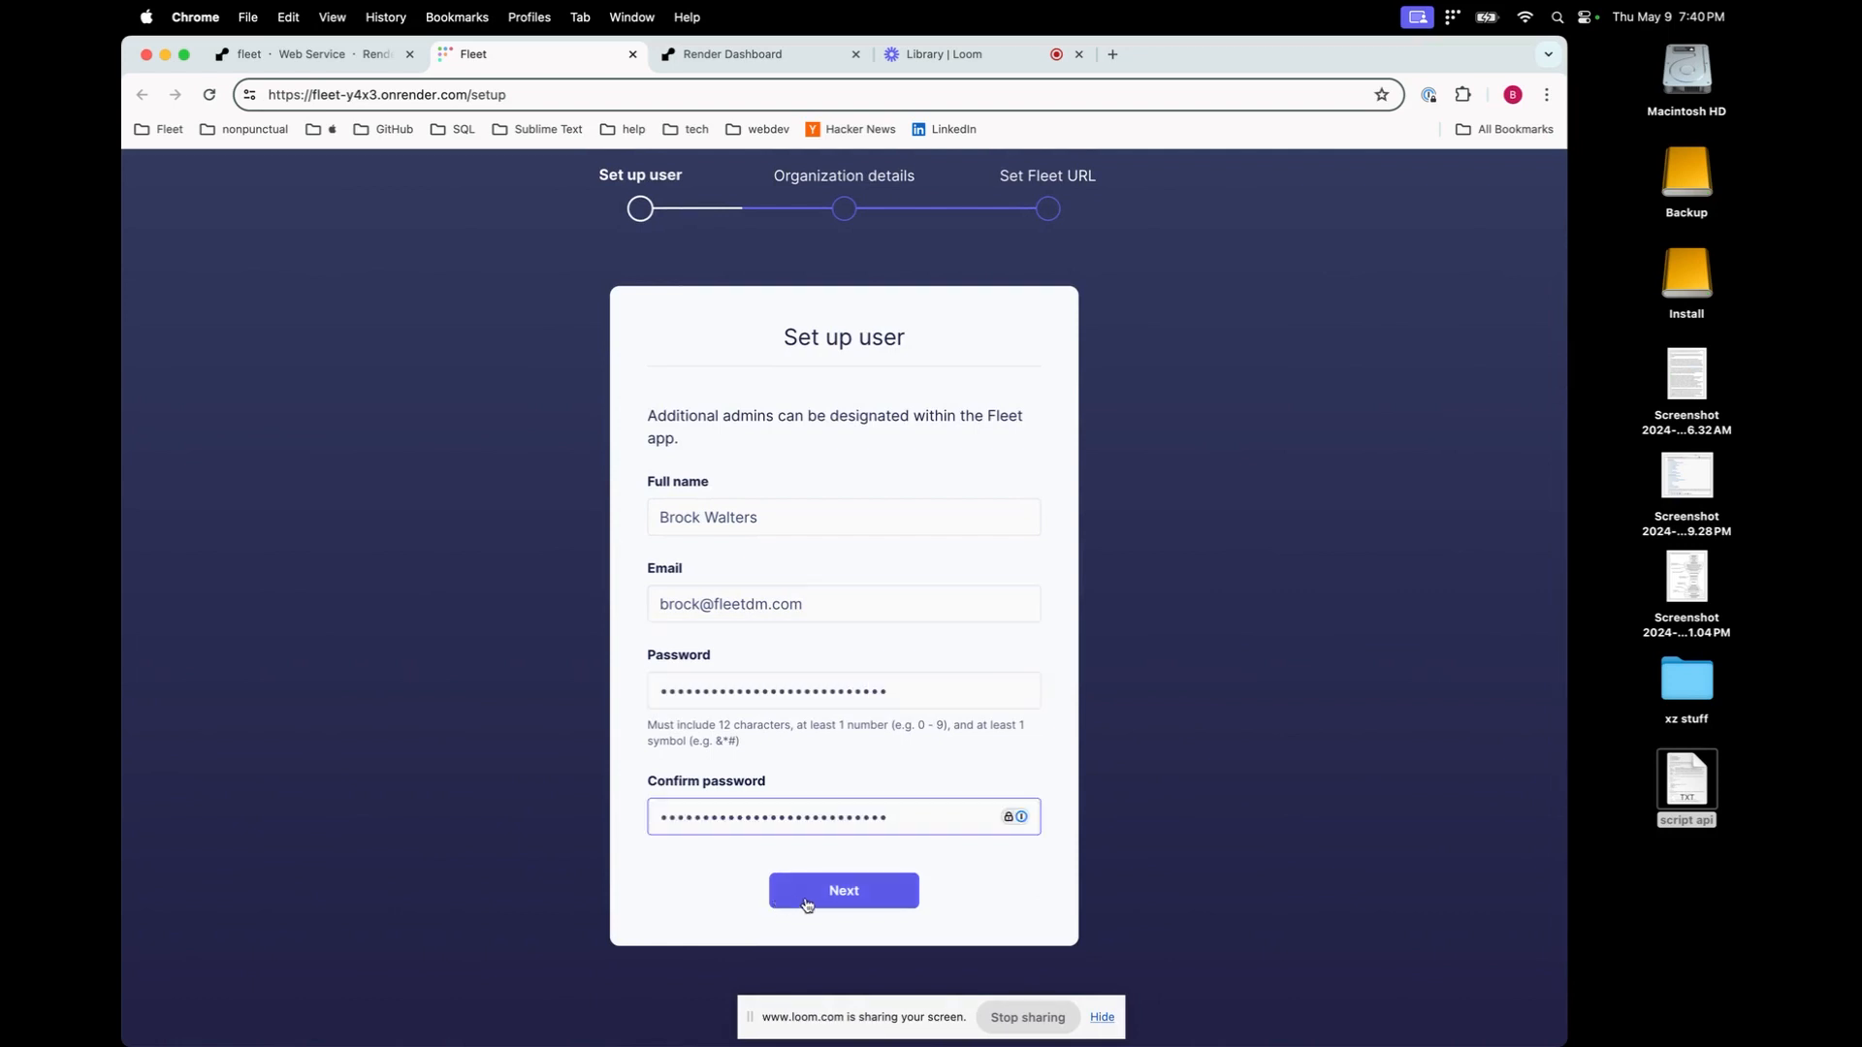
pyautogui.click(807, 899)
pyautogui.write('b')
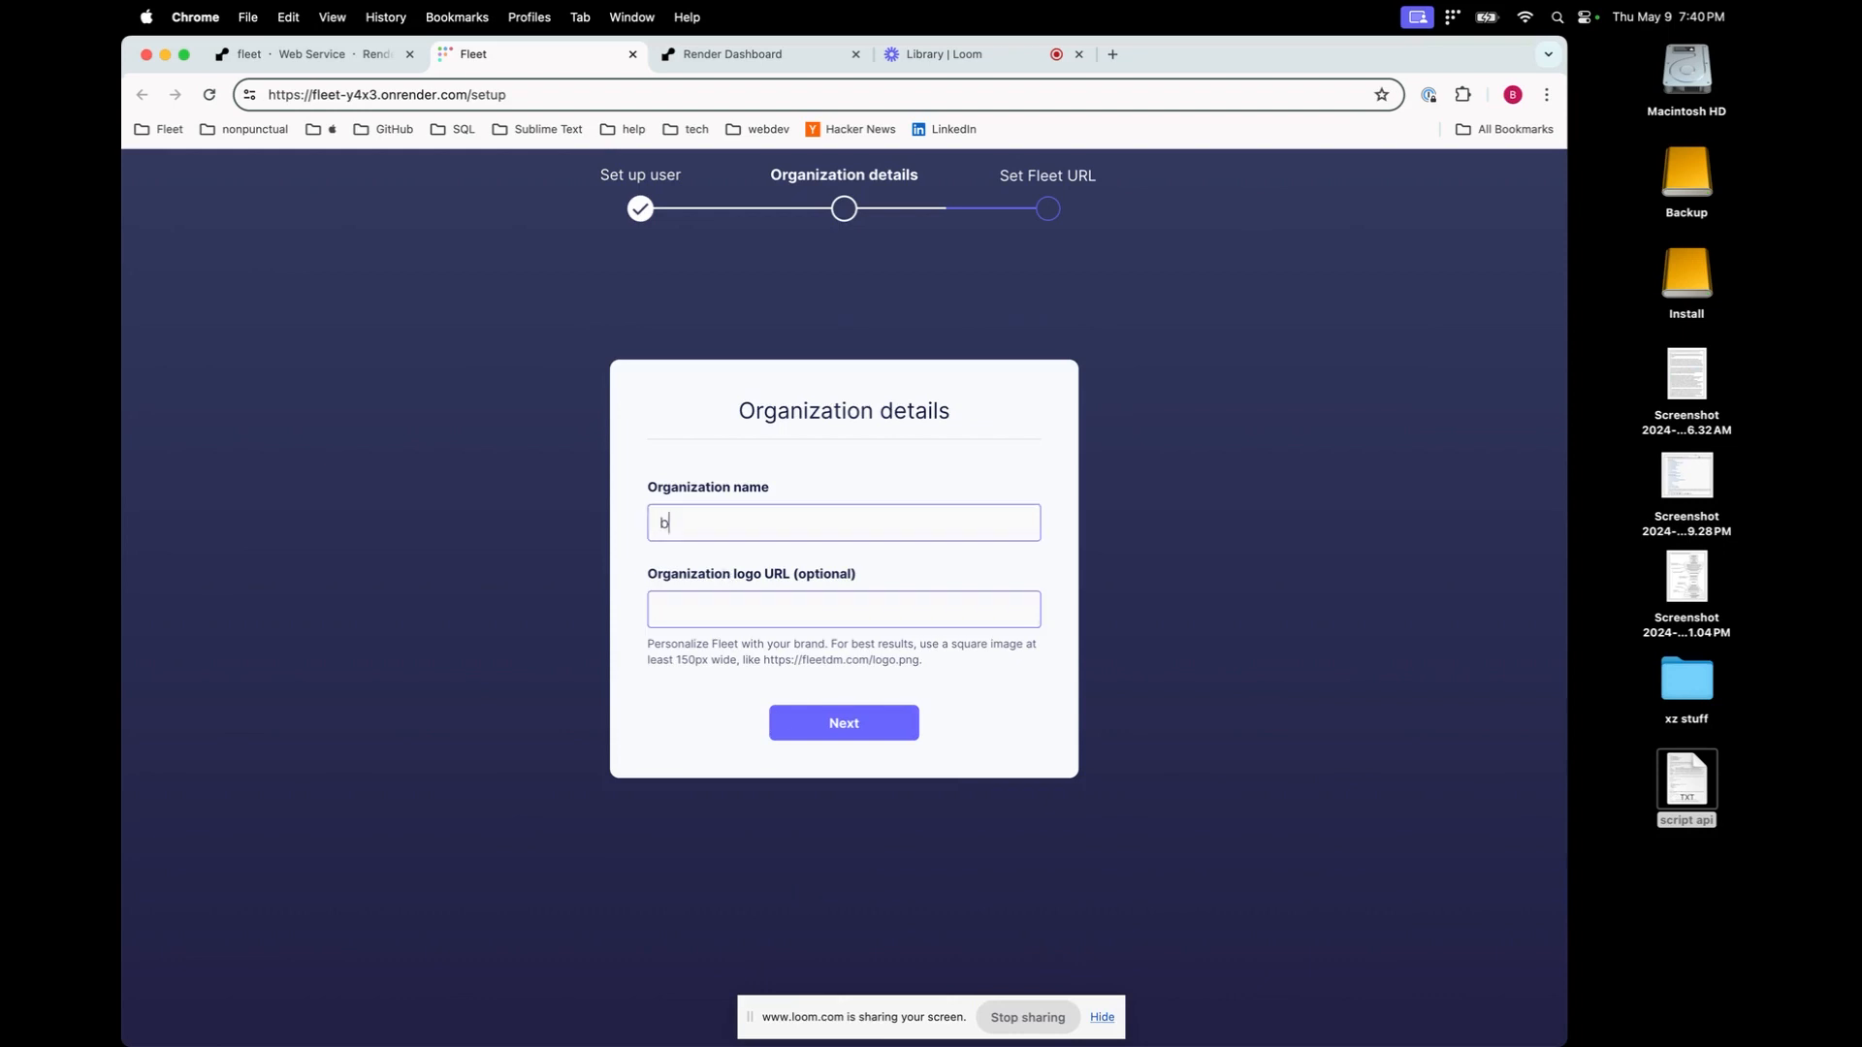
pyautogui.write('rockorg')
# Add logo URL 'brockorg.org', keep the prefilled Fleet web address, and confirm the configuration
pyautogui.click(715, 613)
pyautogui.write('bro')
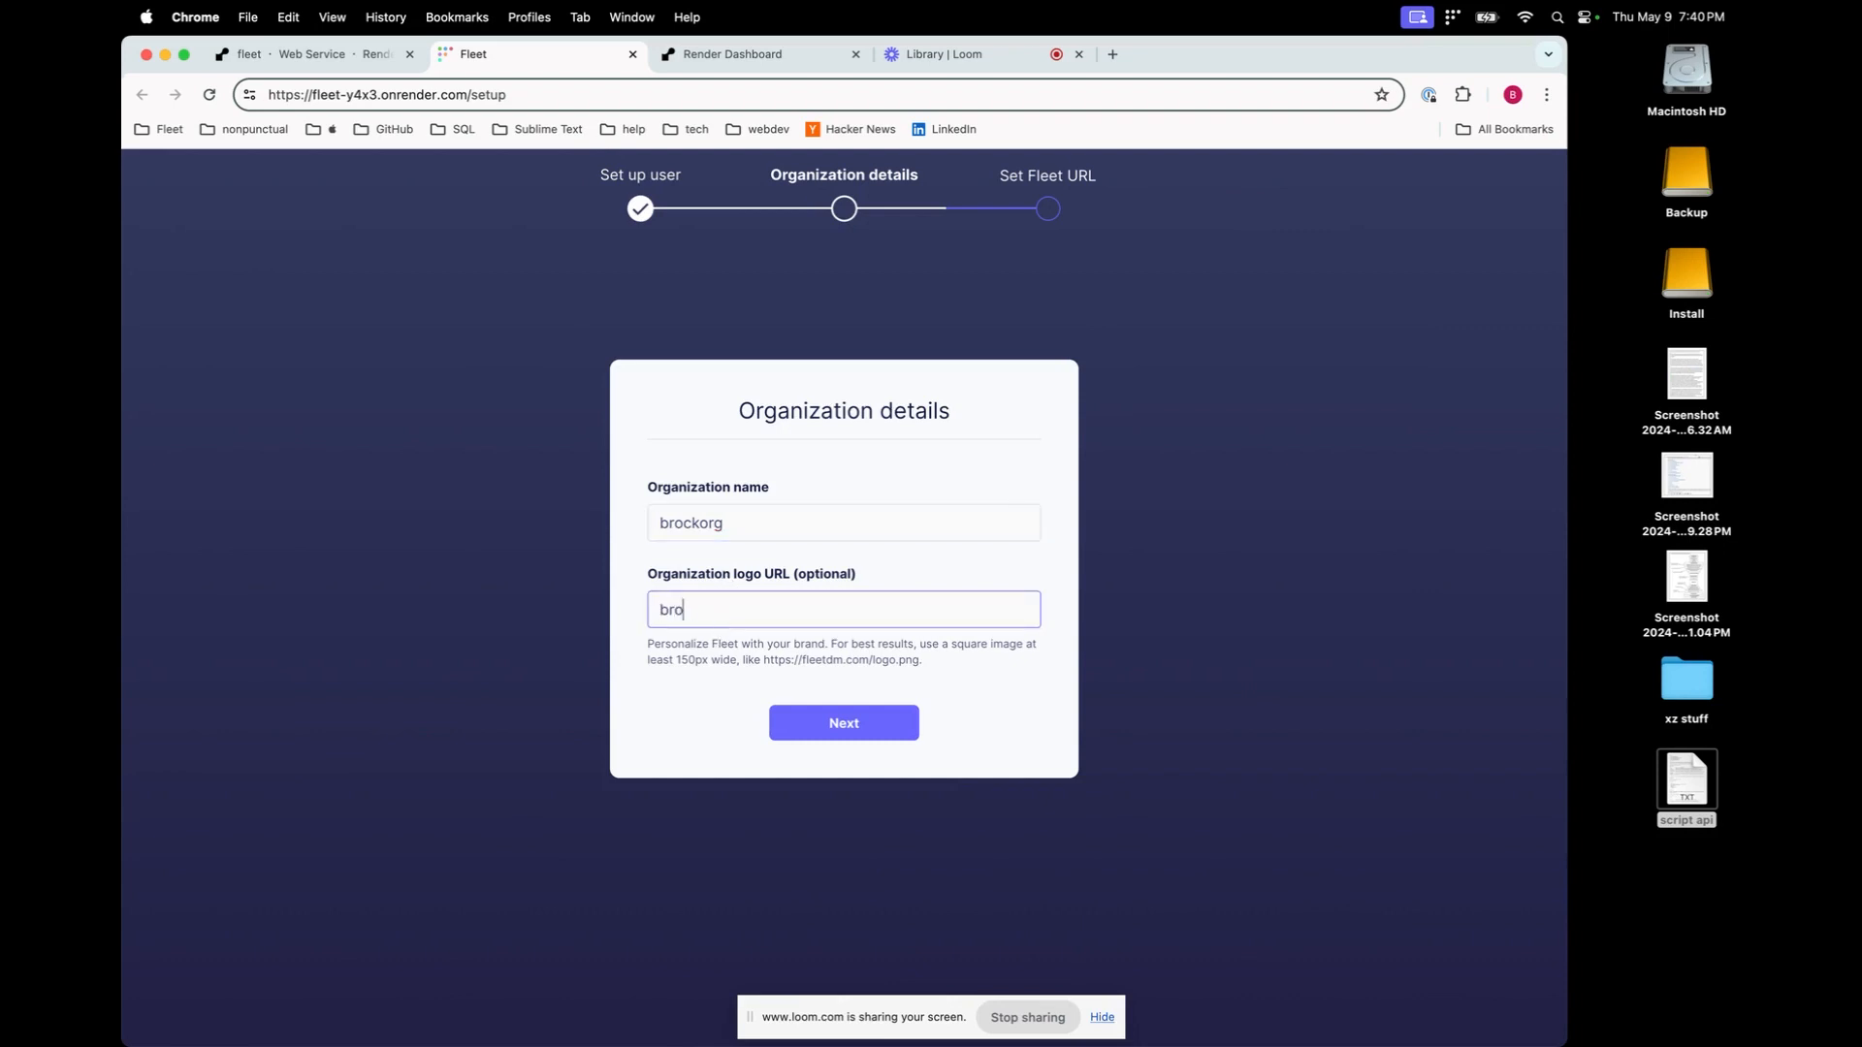
pyautogui.write('ckorg.org')
pyautogui.click(854, 723)
pyautogui.click(861, 716)
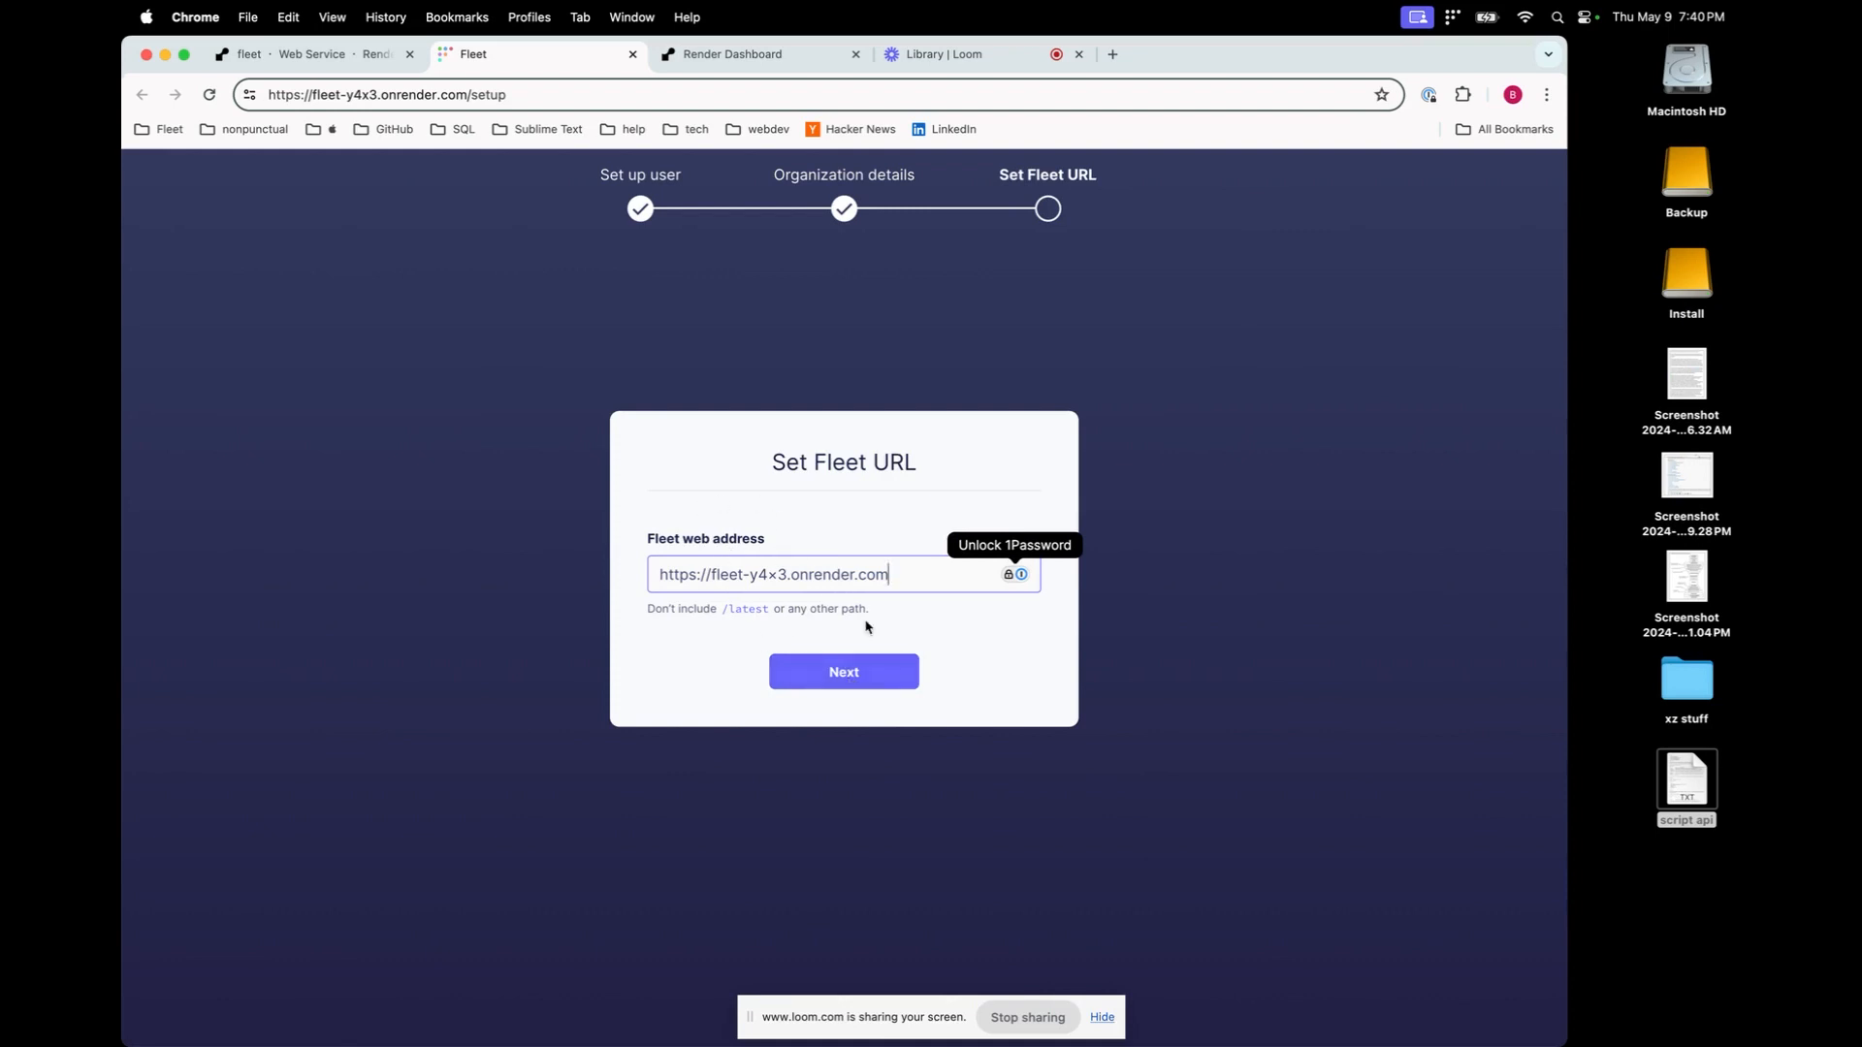
pyautogui.click(860, 672)
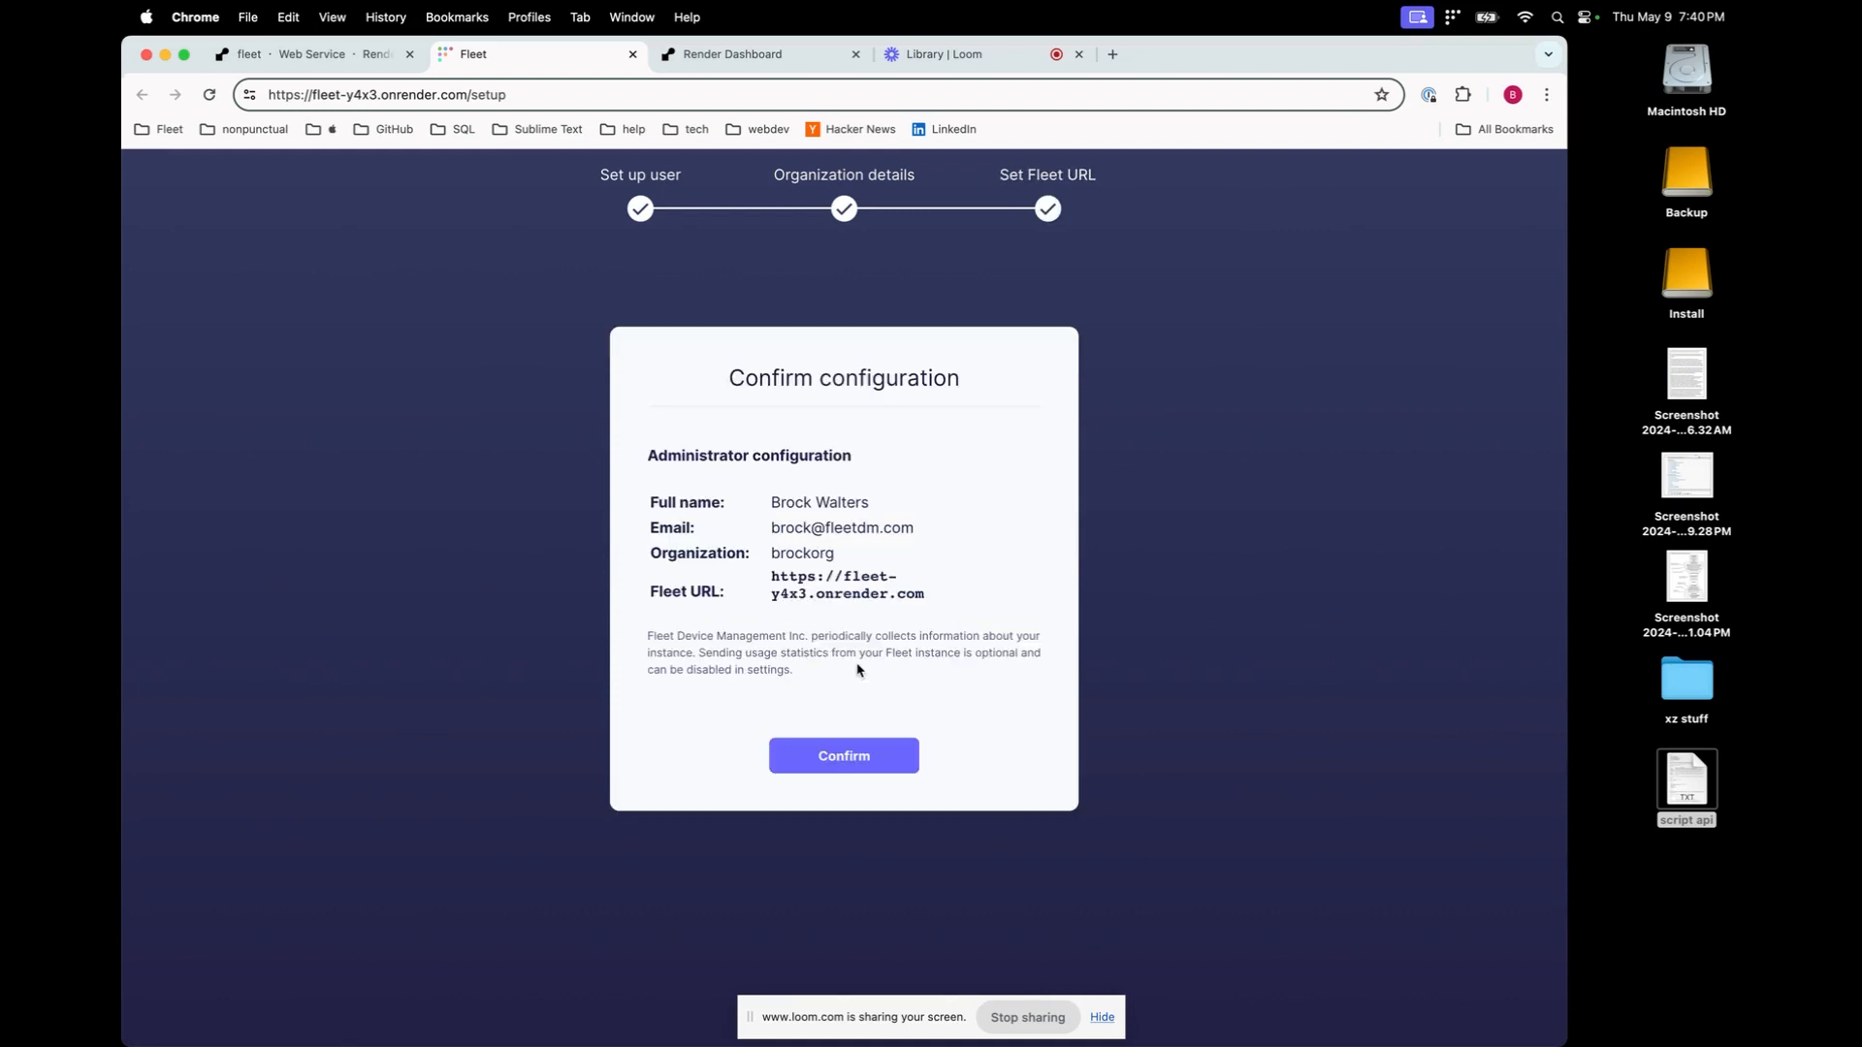
pyautogui.click(850, 758)
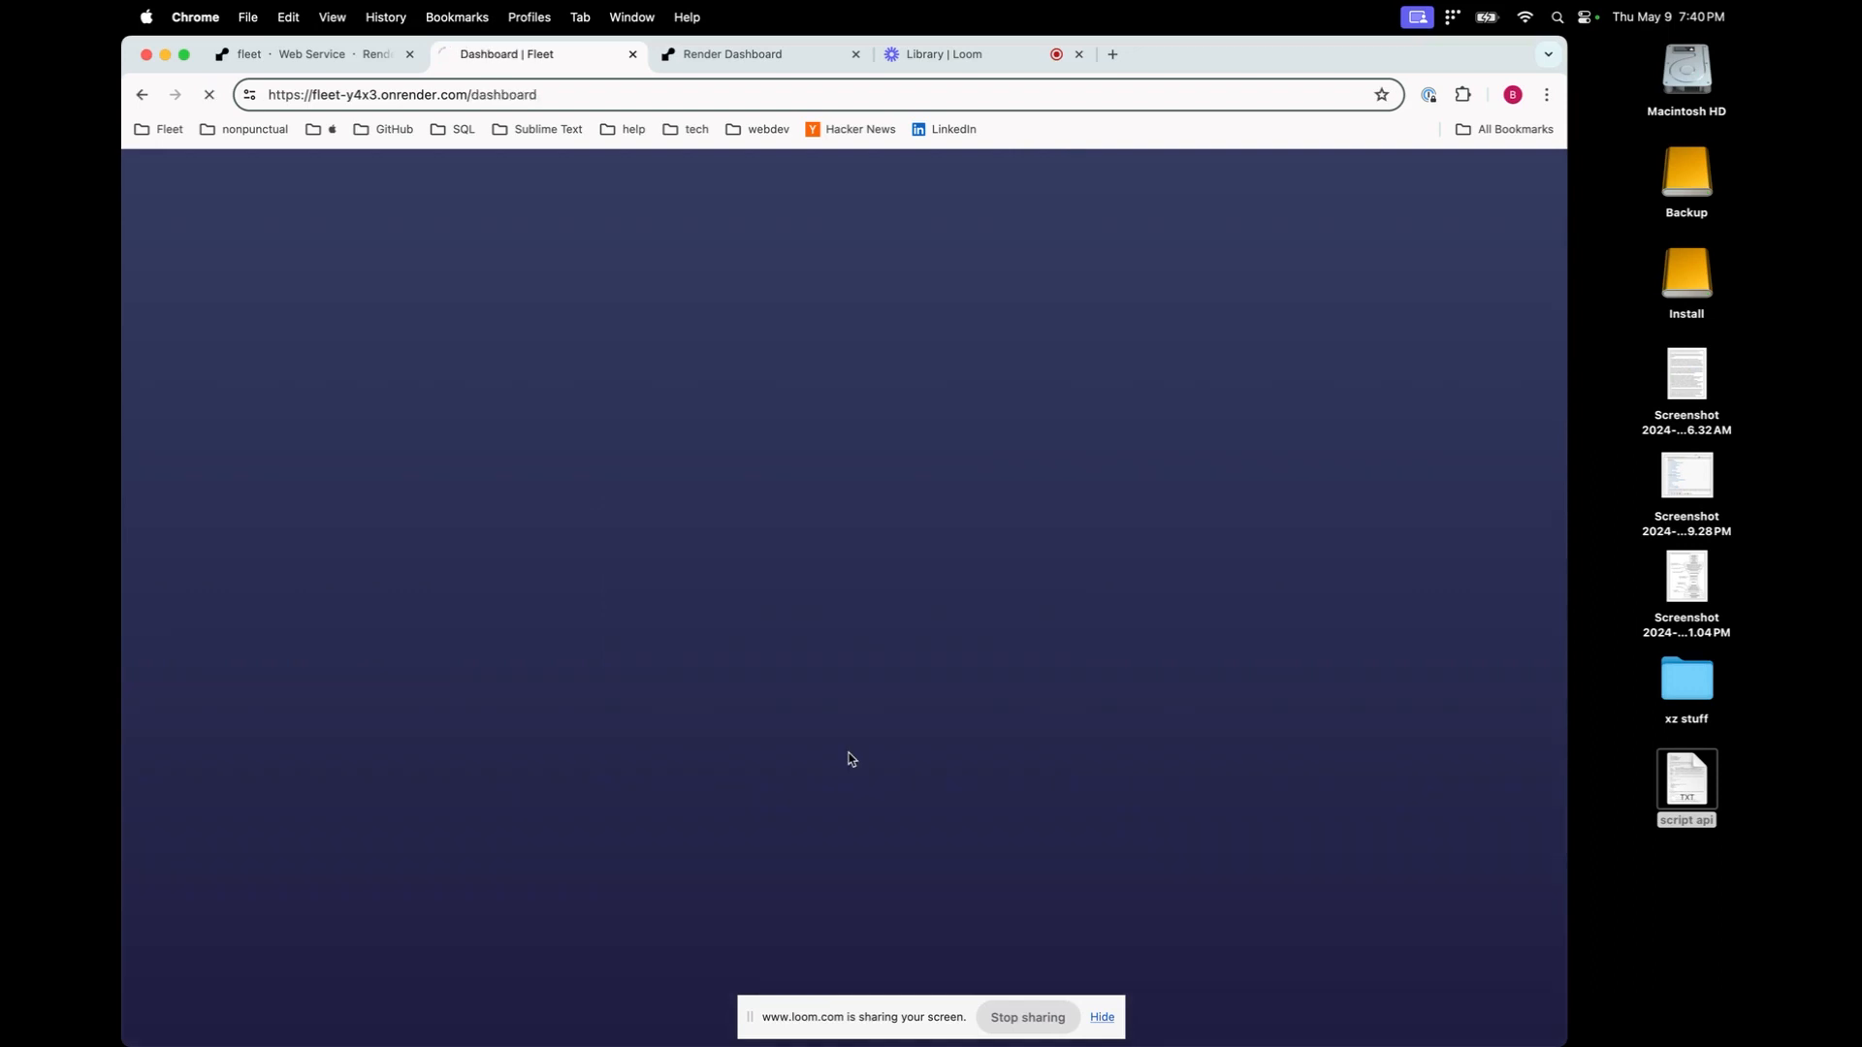